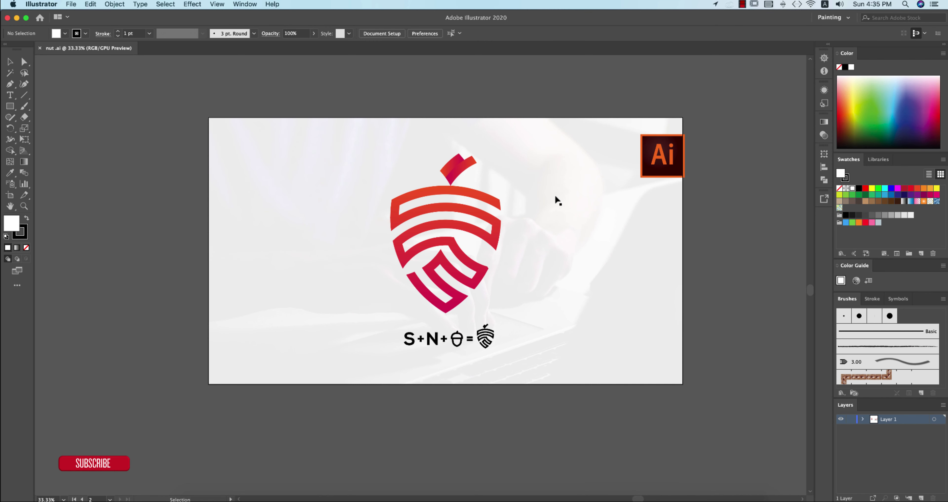
# Set the stroke colour to none, leaving the red striped acorn logo untouched.
pyautogui.press('x')
pyautogui.press('/')
pyautogui.press('x')
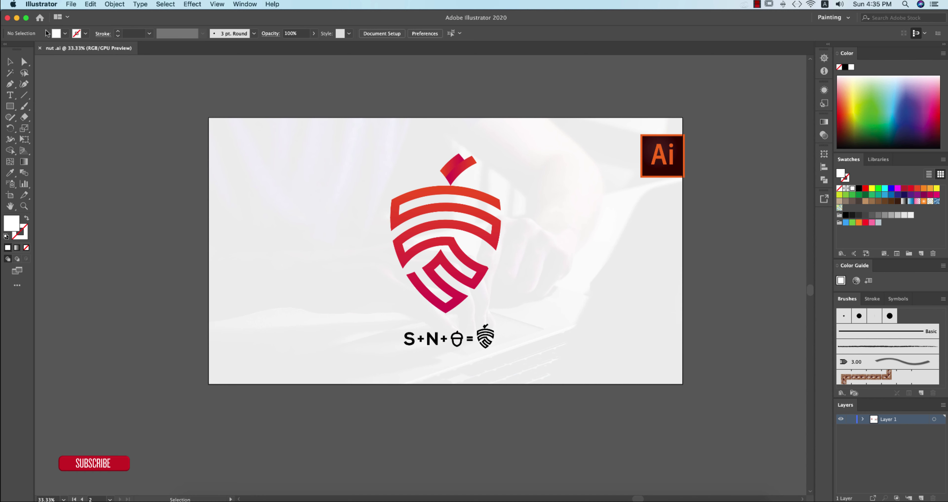
# Close the finished logo document and bring up the New Document window.
pyautogui.click(40, 48)
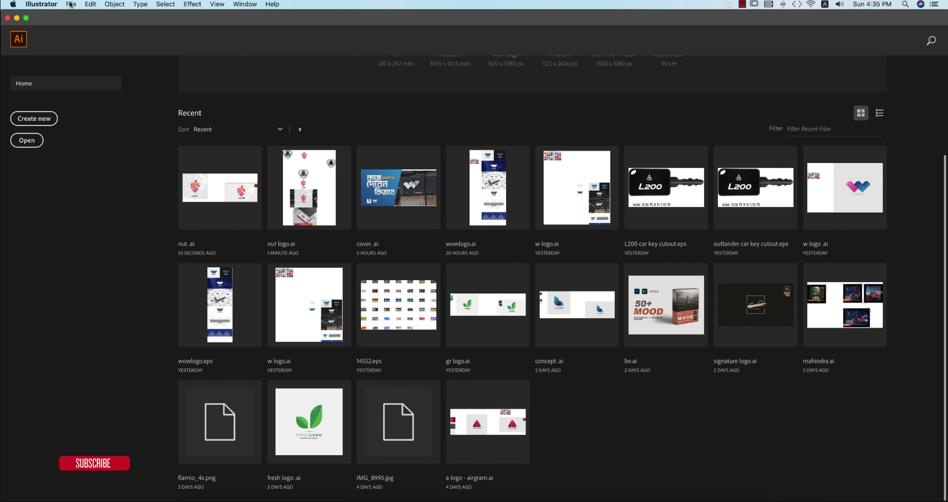
pyautogui.click(72, 4)
pyautogui.click(80, 16)
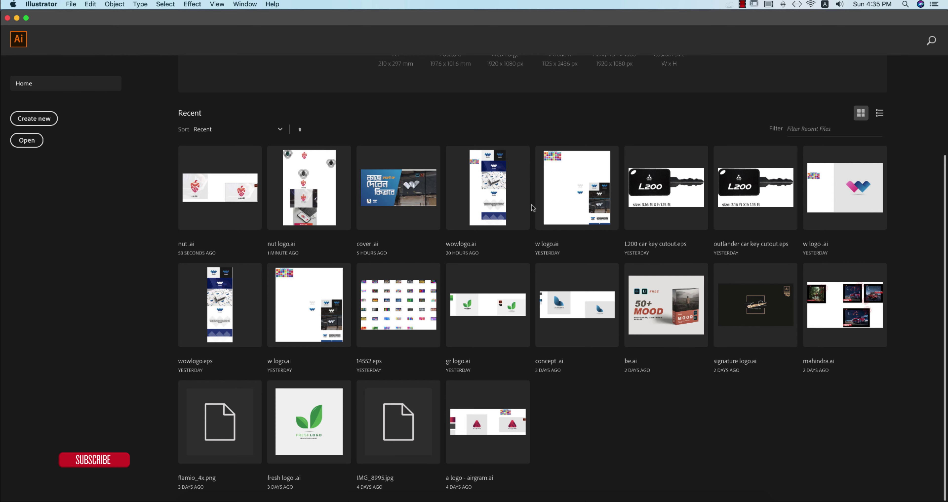
pyautogui.moveTo(422, 77); pyautogui.dragTo(412, 96)
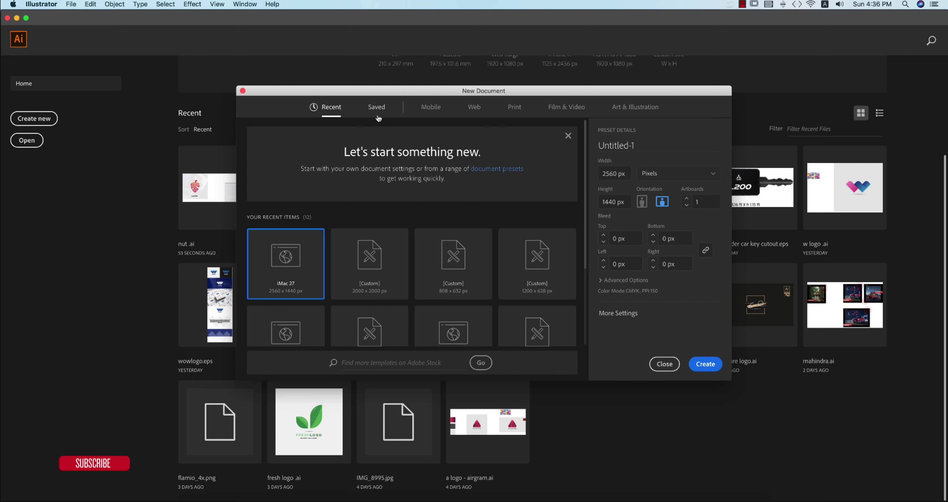
# Create a document from the 2000 × 2000 px custom preset named 'nut logo'.
pyautogui.click(370, 267)
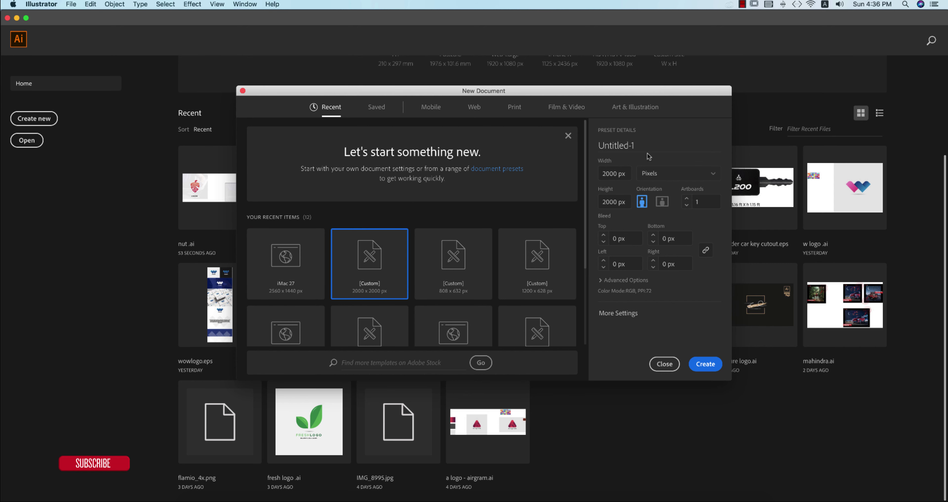
pyautogui.click(640, 202)
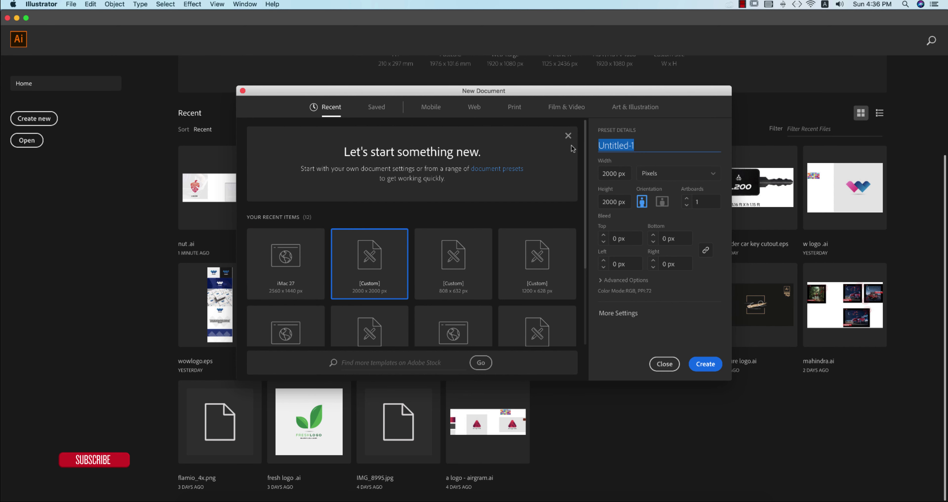
pyautogui.write('nut logo')
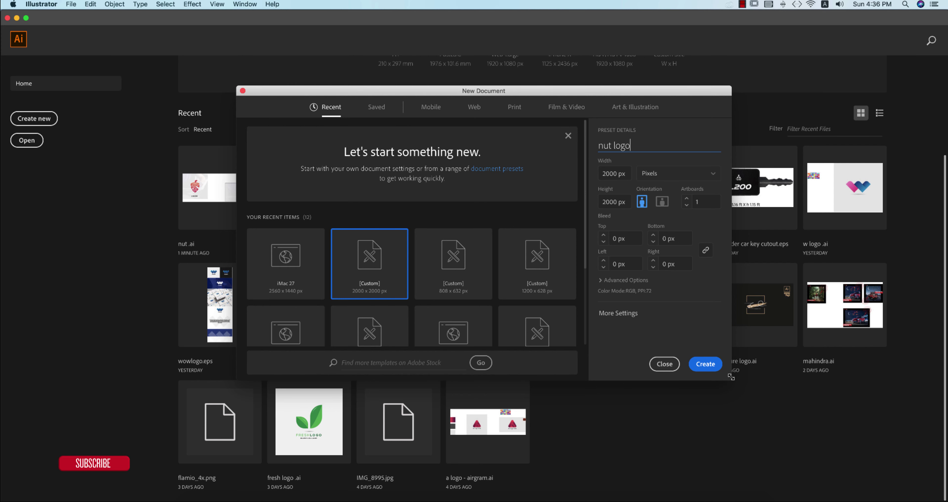
pyautogui.click(718, 371)
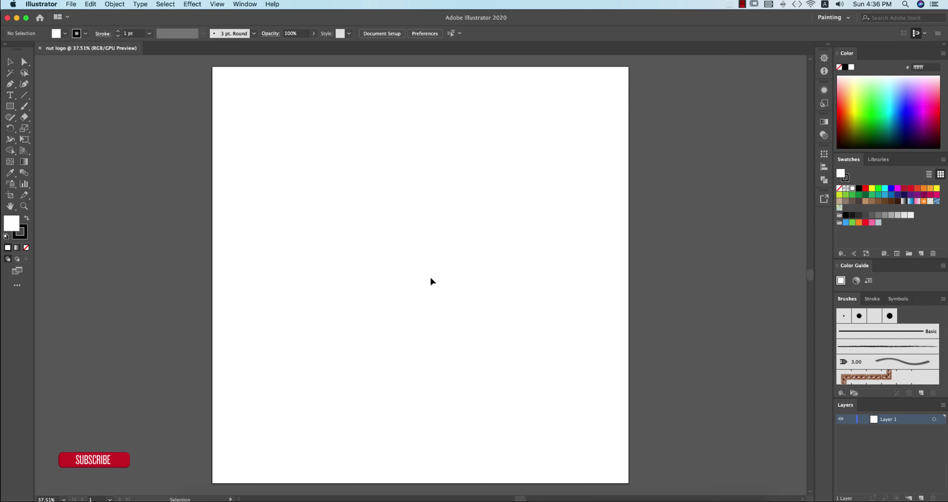
# Browse the line-family tools and the full tool list, then close the list.
pyautogui.click(24, 95)
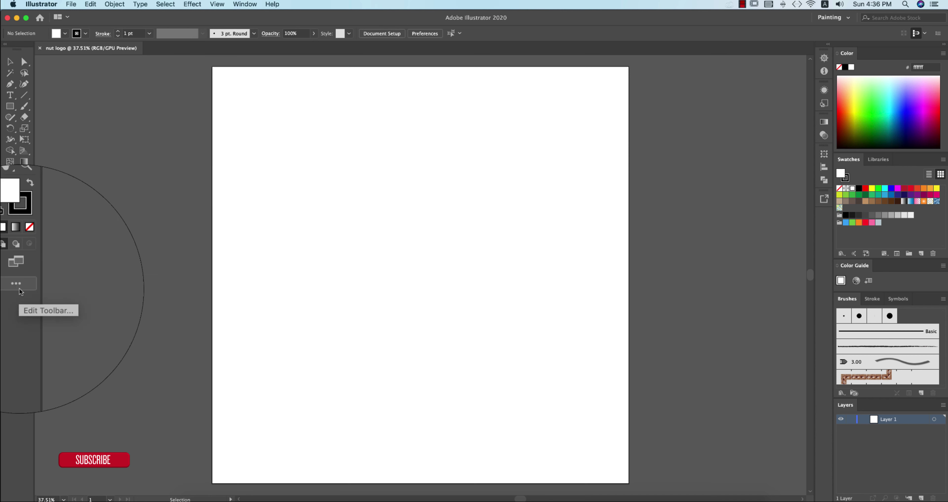
pyautogui.click(22, 285)
pyautogui.click(152, 42)
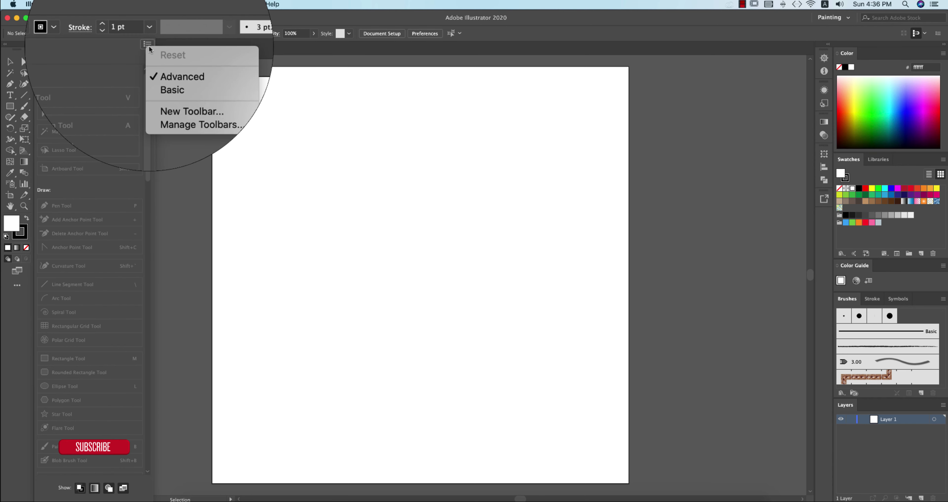
pyautogui.click(180, 158)
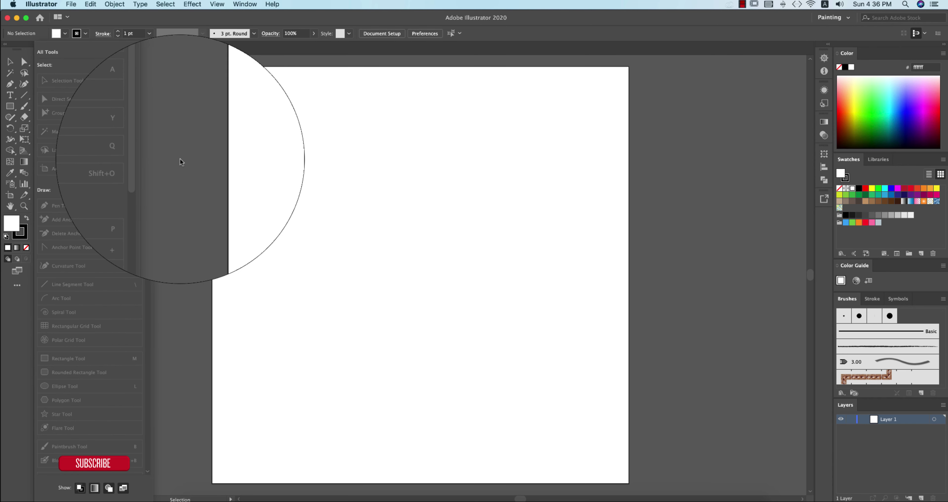
pyautogui.click(161, 71)
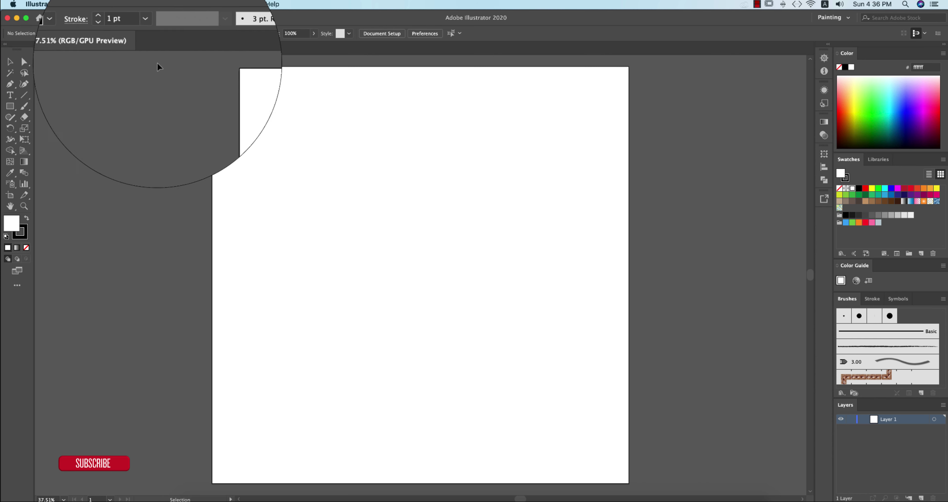
# Choose the Polar Grid Tool and click the artboard for its options.
pyautogui.click(29, 99)
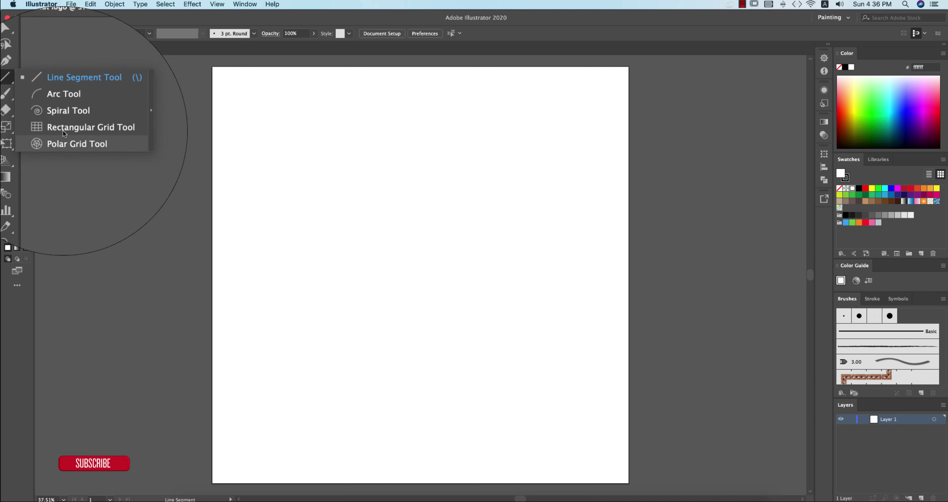
pyautogui.click(71, 139)
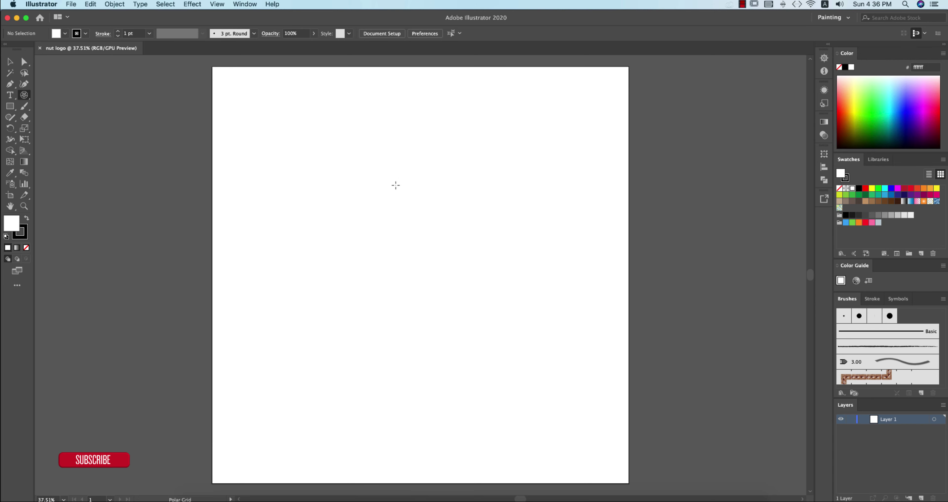
pyautogui.click(436, 210)
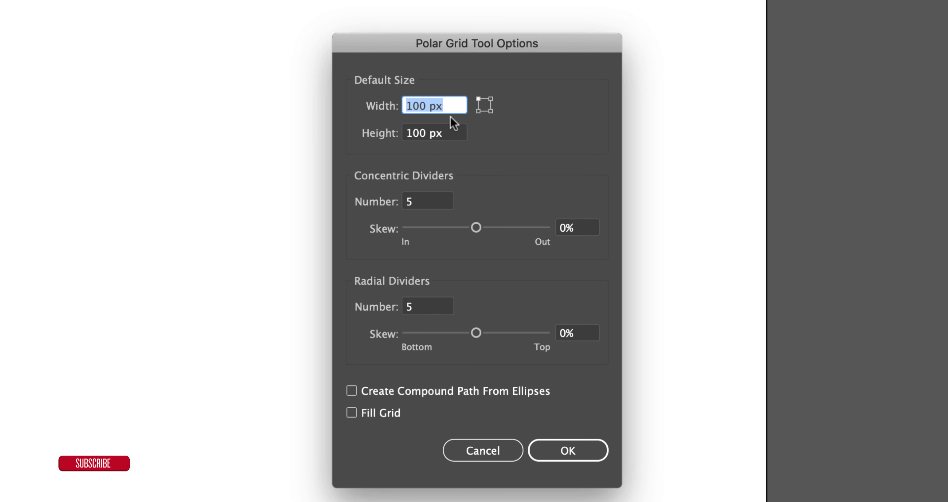
# Create a 1000 × 1000 px polar grid with 0 radial and 10 concentric dividers.
pyautogui.write('1')
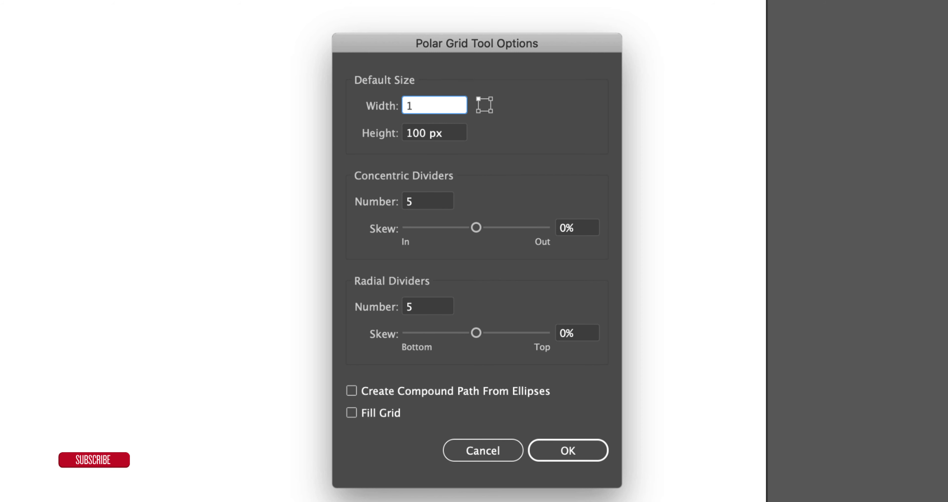
pyautogui.press('Tab')
pyautogui.write('1000')
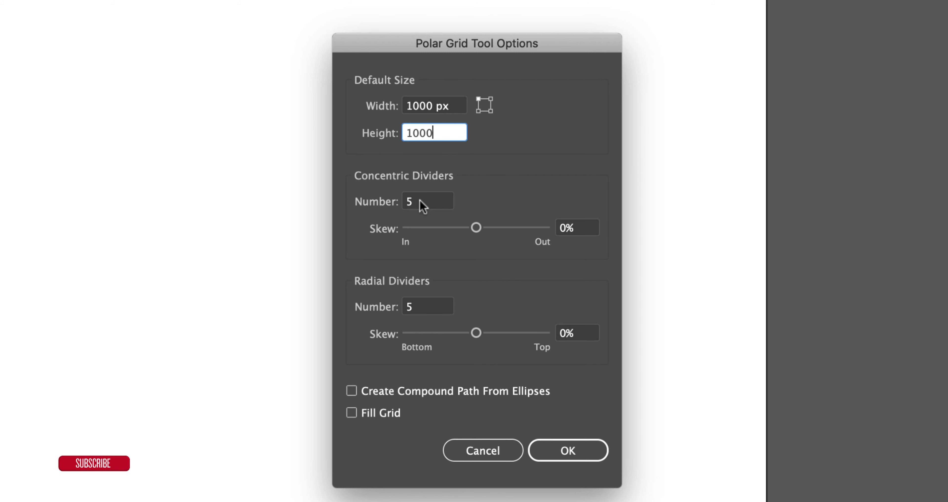
pyautogui.click(421, 305)
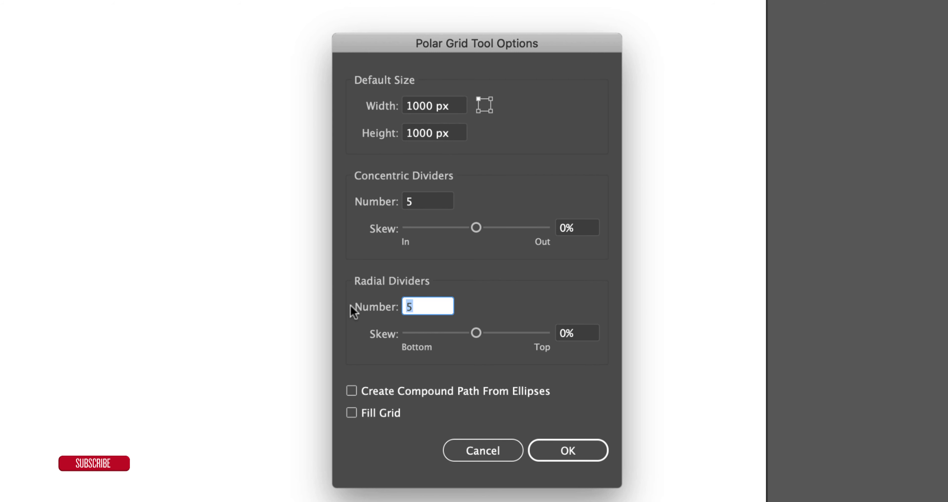
pyautogui.write('0')
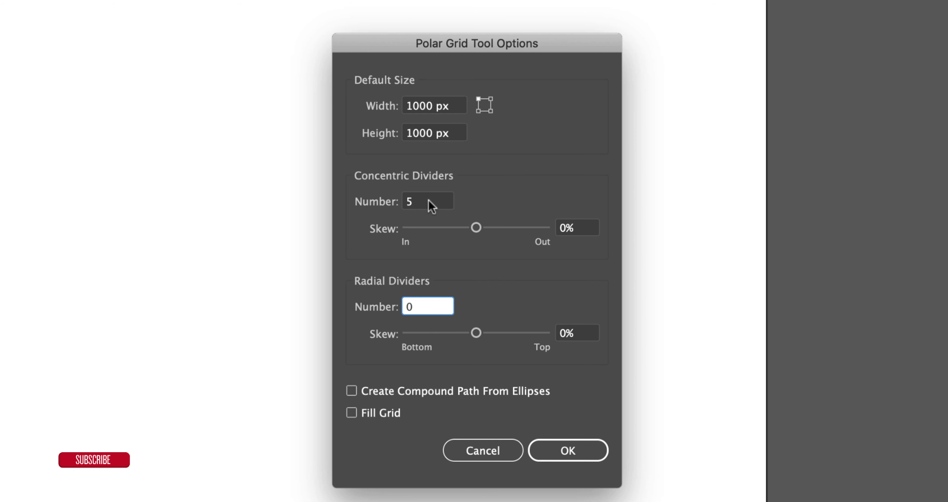
pyautogui.click(431, 203)
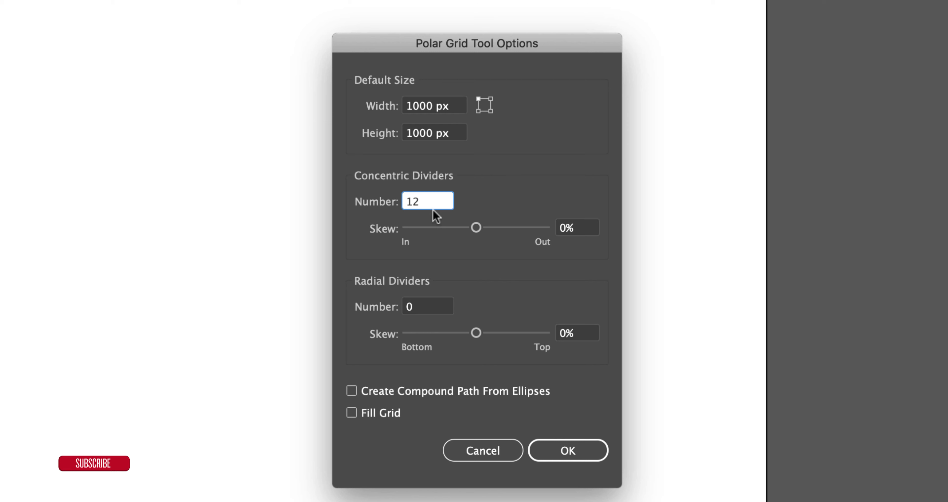
pyautogui.write('1')
pyautogui.write('0')
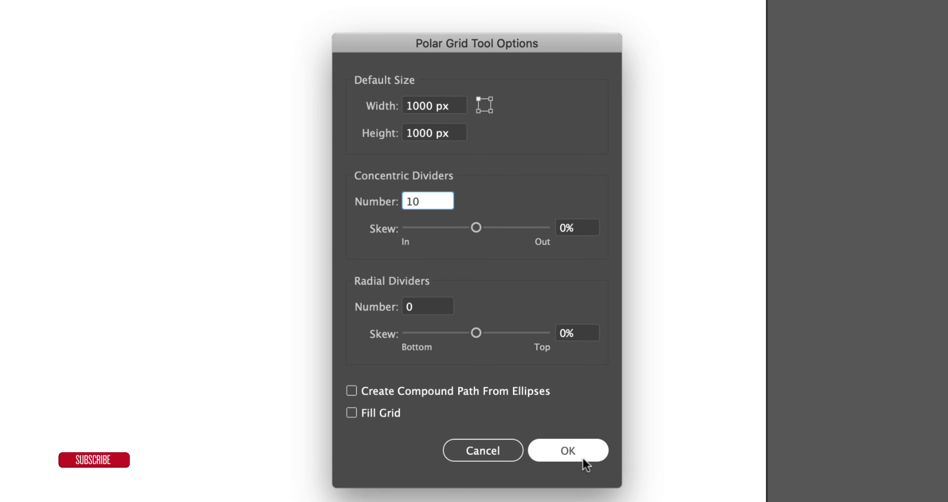
pyautogui.click(568, 450)
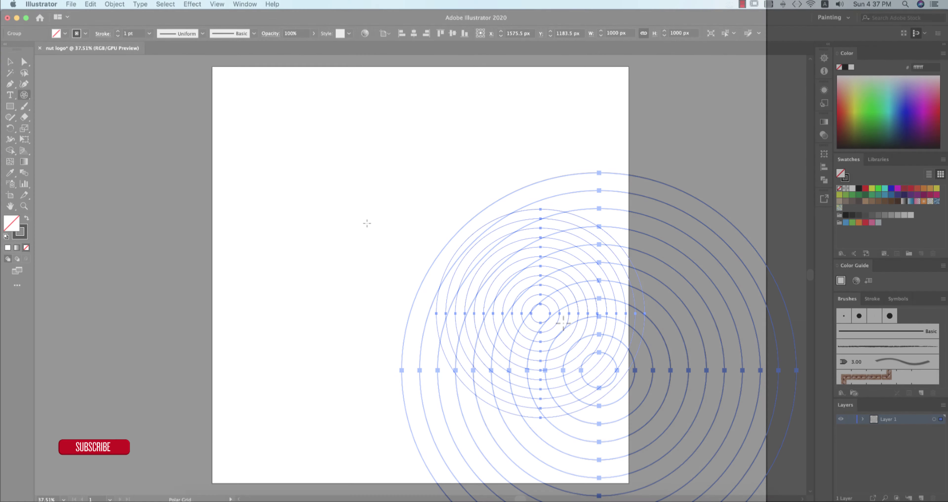
# Centre the polar grid on the artboard and ungroup it into separate rings.
pyautogui.click(11, 63)
pyautogui.moveTo(566, 308); pyautogui.dragTo(456, 253)
pyautogui.rightClick(510, 258)
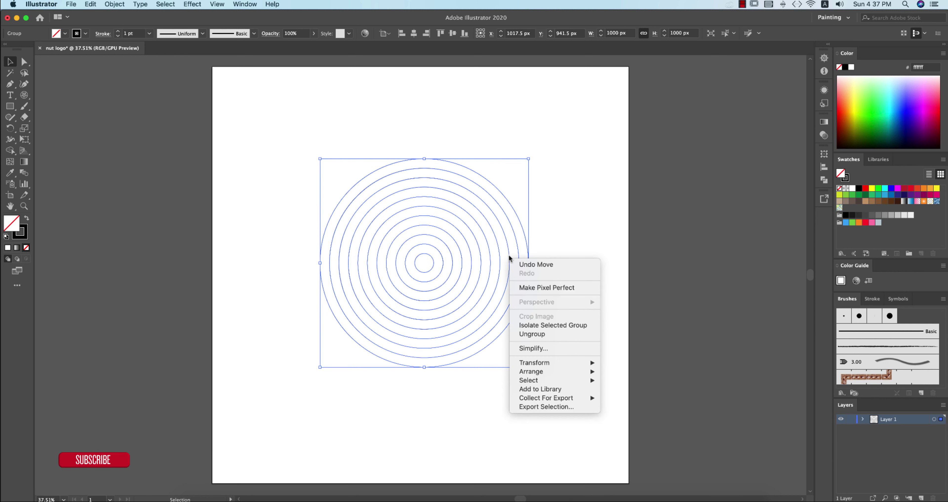
pyautogui.click(538, 335)
pyautogui.rightClick(509, 277)
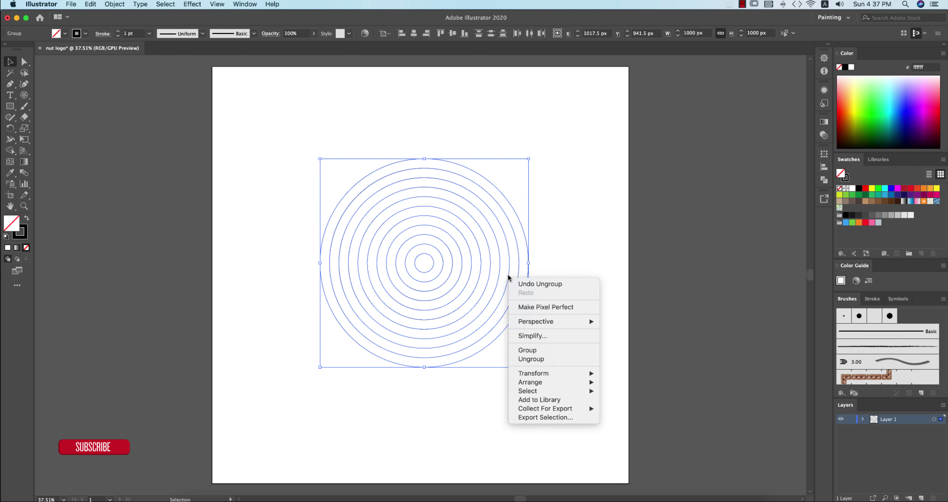
pyautogui.click(541, 360)
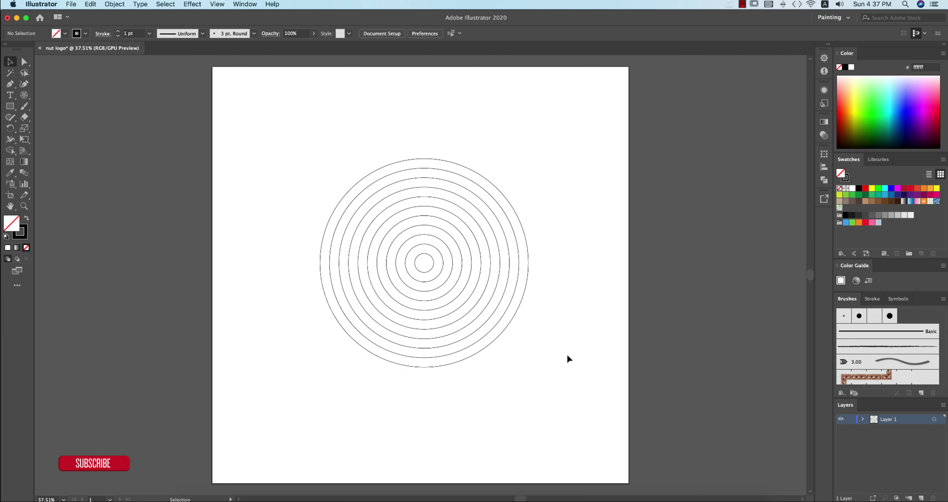
# Delete the three innermost rings and marquee-select the remaining circles.
pyautogui.click(529, 274)
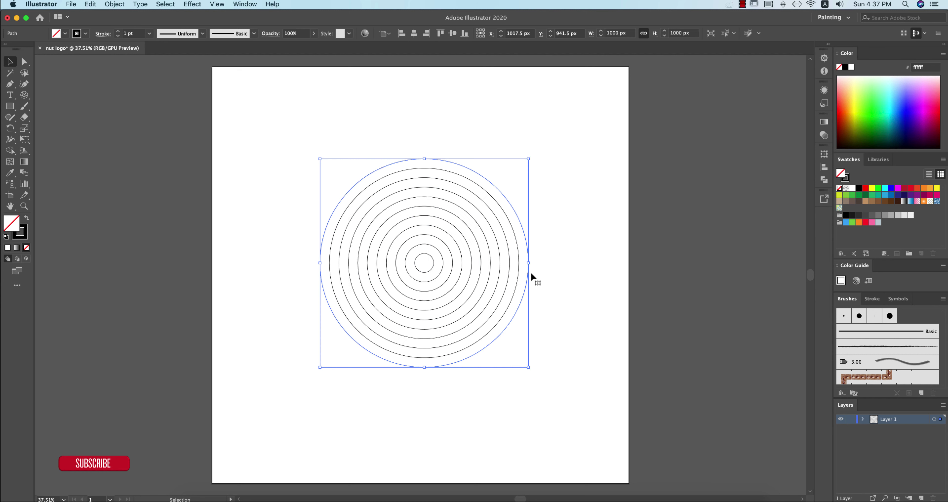
pyautogui.click(510, 275)
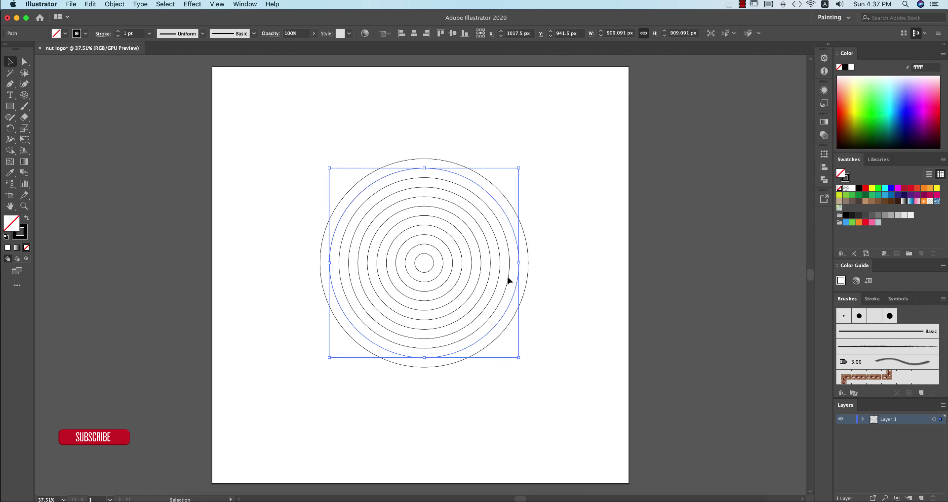
pyautogui.click(489, 276)
pyautogui.click(477, 277)
pyautogui.click(470, 275)
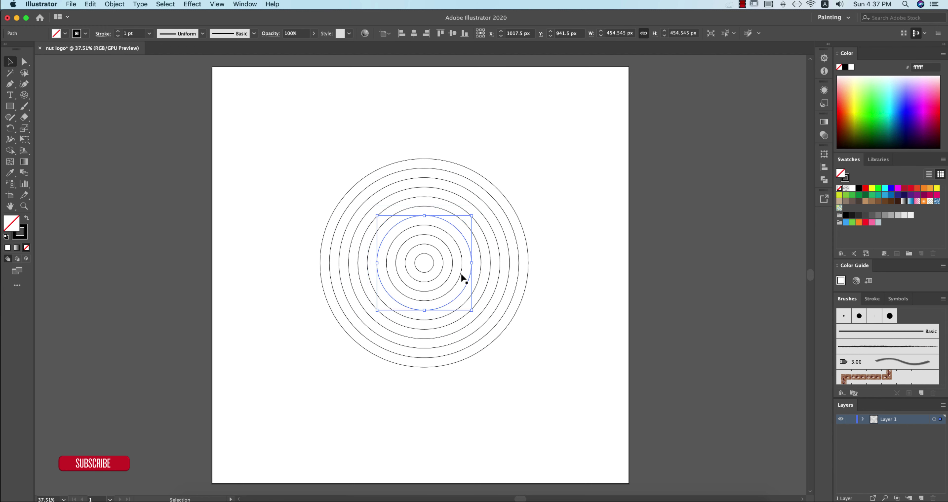
pyautogui.moveTo(454, 273); pyautogui.dragTo(406, 262)
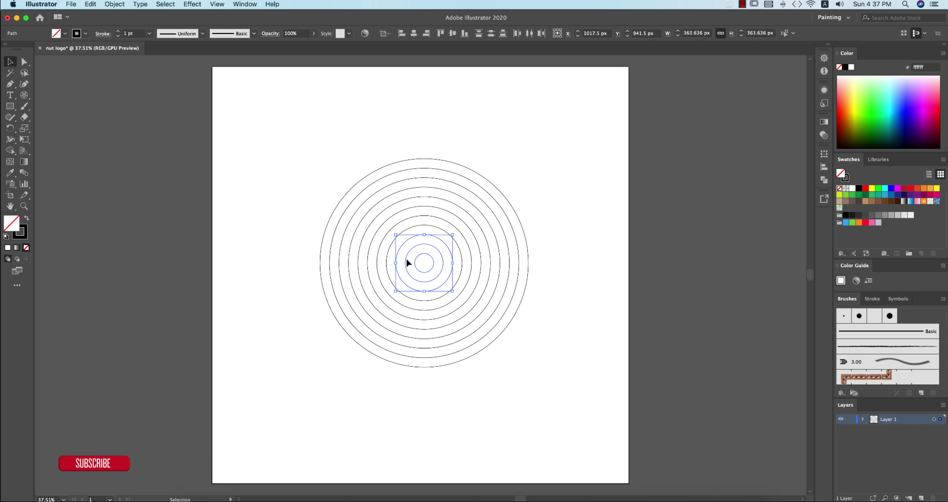
pyautogui.press('BackSpace')
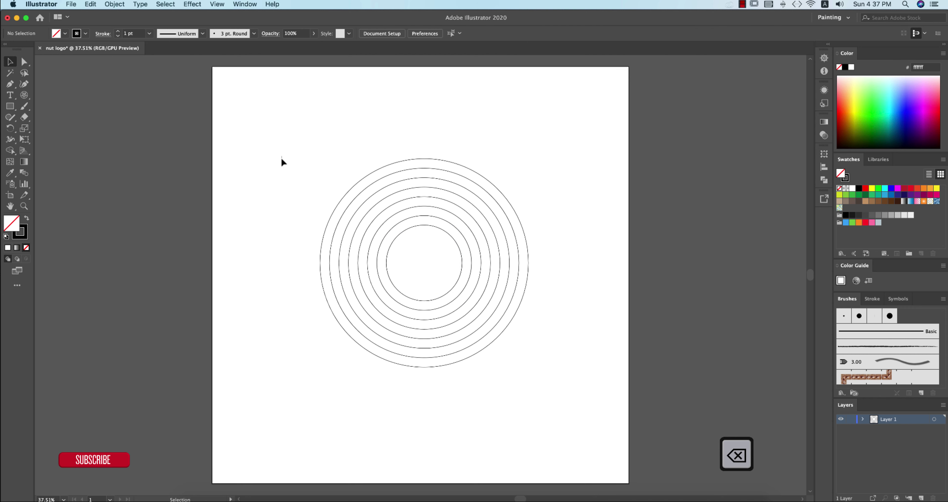
pyautogui.moveTo(282, 158); pyautogui.dragTo(573, 407)
# Group the remaining circles, move them left, and place an overlapping copy on the right.
pyautogui.press('super+g')
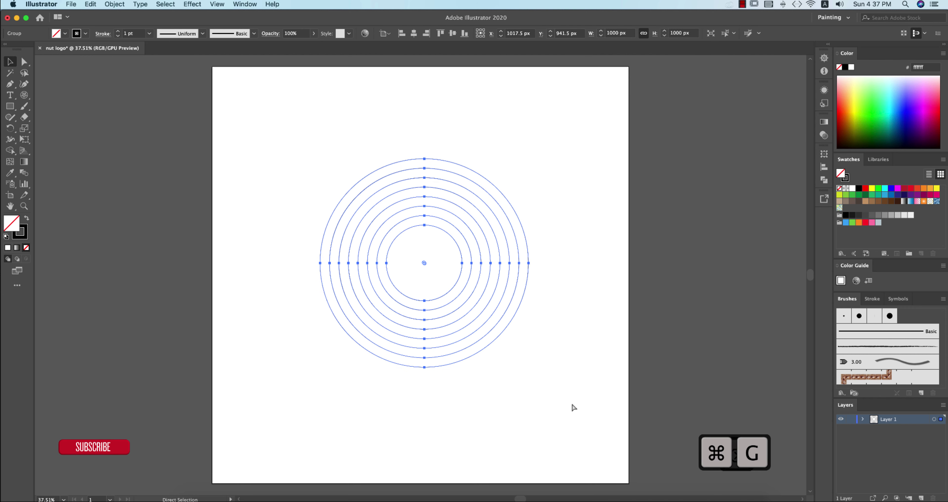
pyautogui.moveTo(521, 286); pyautogui.dragTo(447, 281)
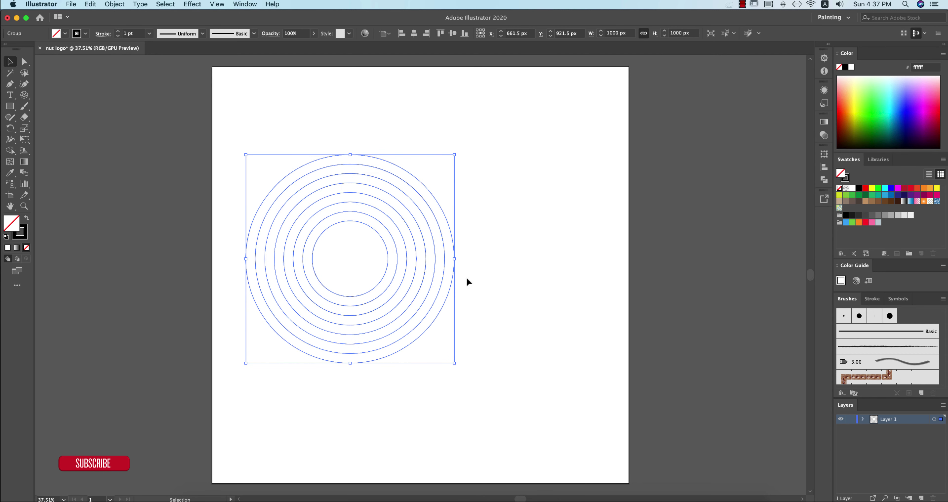
pyautogui.moveTo(454, 287); pyautogui.dragTo(547, 286)
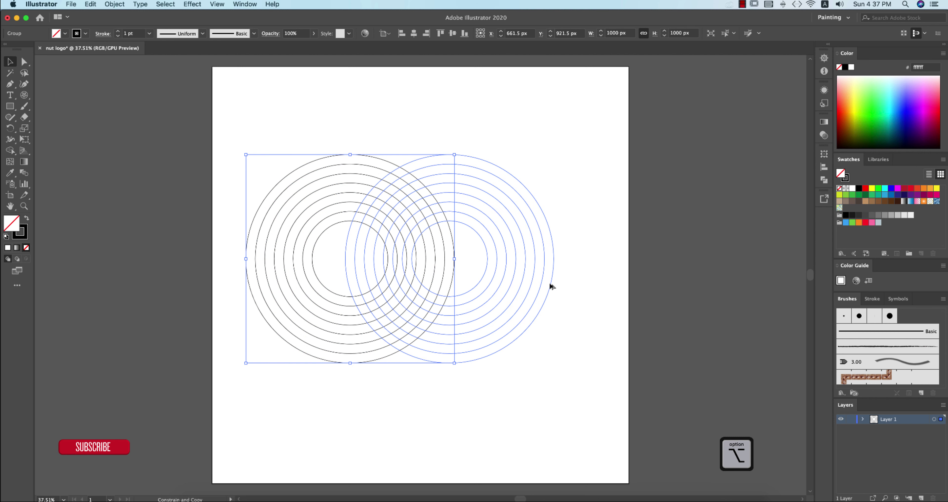
pyautogui.moveTo(547, 286)
pyautogui.mouseDown()
pyautogui.moveTo(527, 284)
pyautogui.moveTo(545, 284)
pyautogui.mouseUp()
pyautogui.click(395, 269)
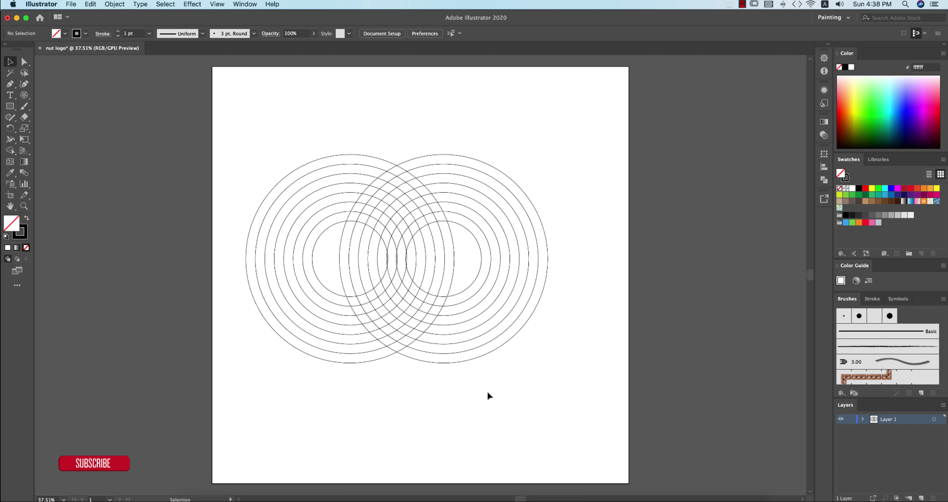
# Shift the right ring set horizontally, switch to Outline mode, and undo a stray arc move.
pyautogui.scroll(5, 400, 264)
pyautogui.scroll(2, 429, 281)
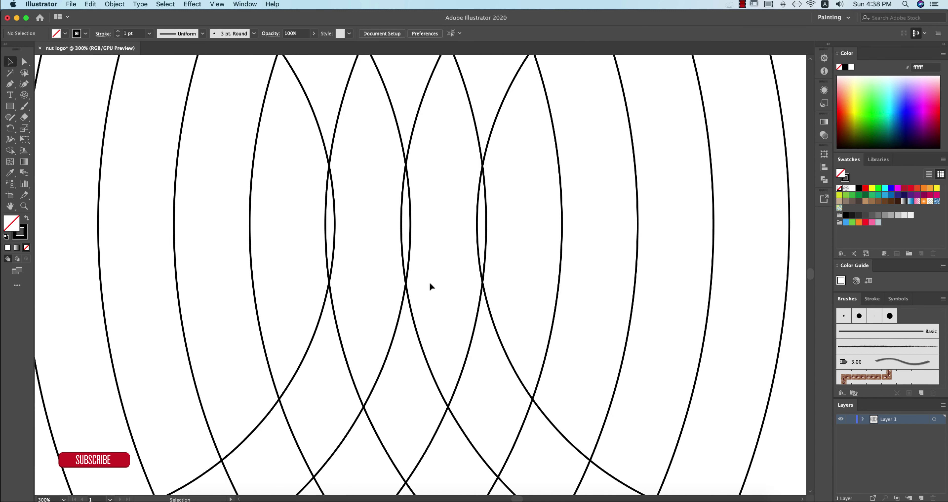
pyautogui.moveTo(488, 293); pyautogui.dragTo(496, 295)
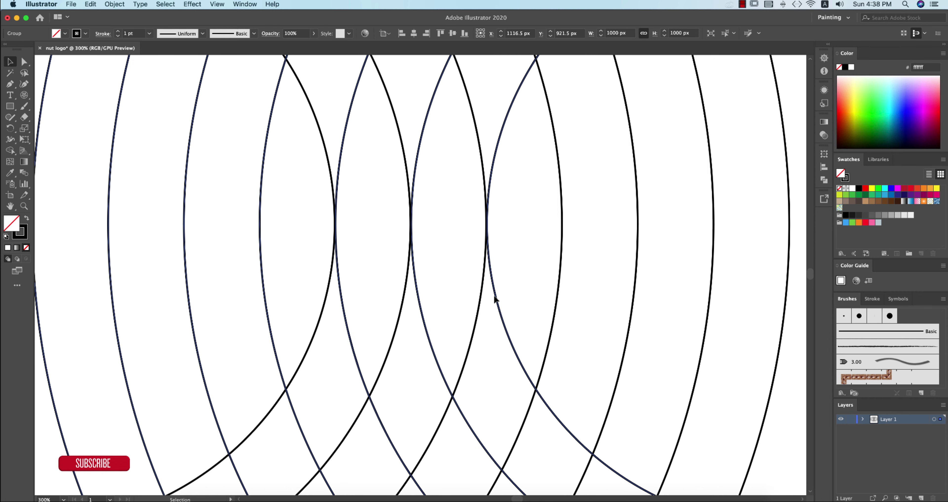
pyautogui.click(515, 298)
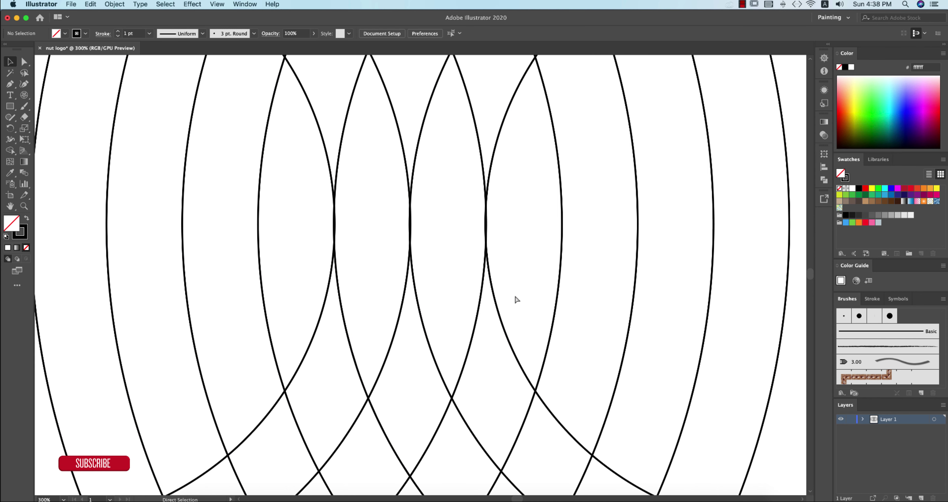
pyautogui.press('super+y')
pyautogui.scroll(4, 483, 232)
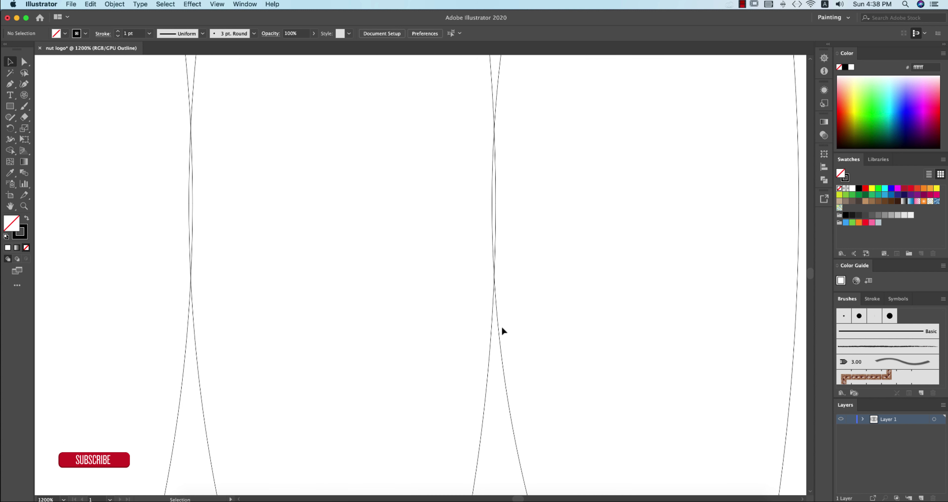
pyautogui.moveTo(499, 325); pyautogui.dragTo(504, 325)
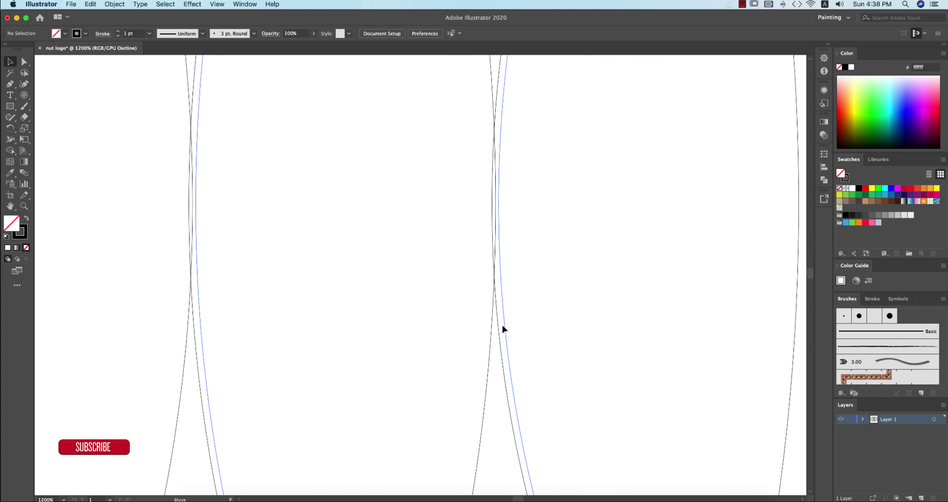
pyautogui.press('super+z')
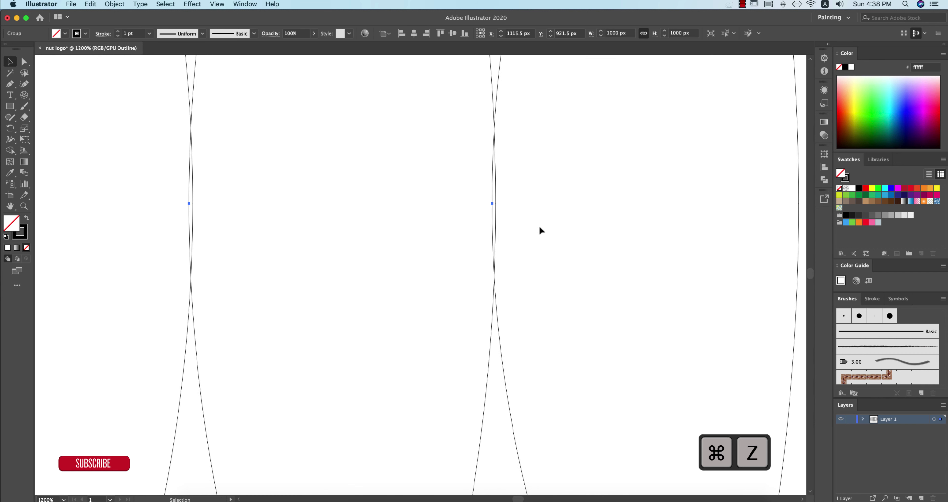
# Reselect the right ring set and zoom out to show the whole artboard.
pyautogui.click(216, 5)
pyautogui.click(339, 309)
pyautogui.click(397, 342)
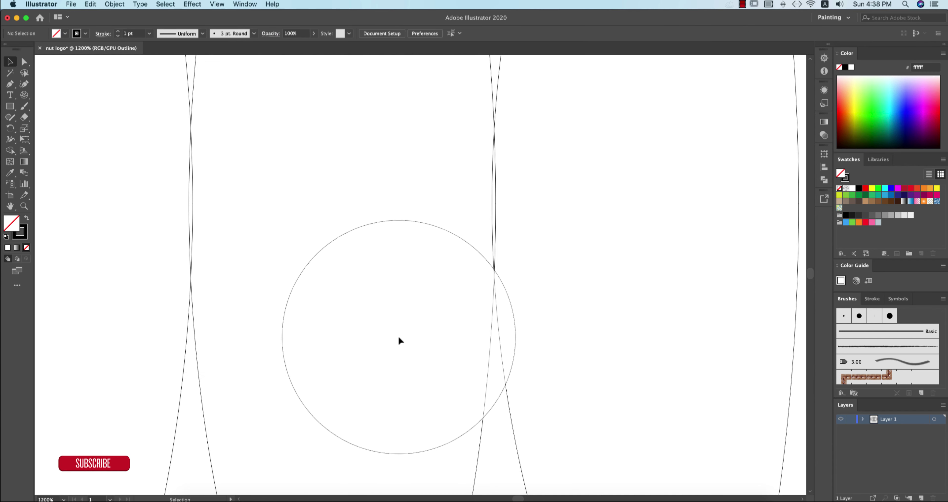
pyautogui.click(503, 349)
pyautogui.press('super+1')
pyautogui.press('super+minus')
pyautogui.press('super+minus')
pyautogui.press('super+minus')
pyautogui.click(599, 362)
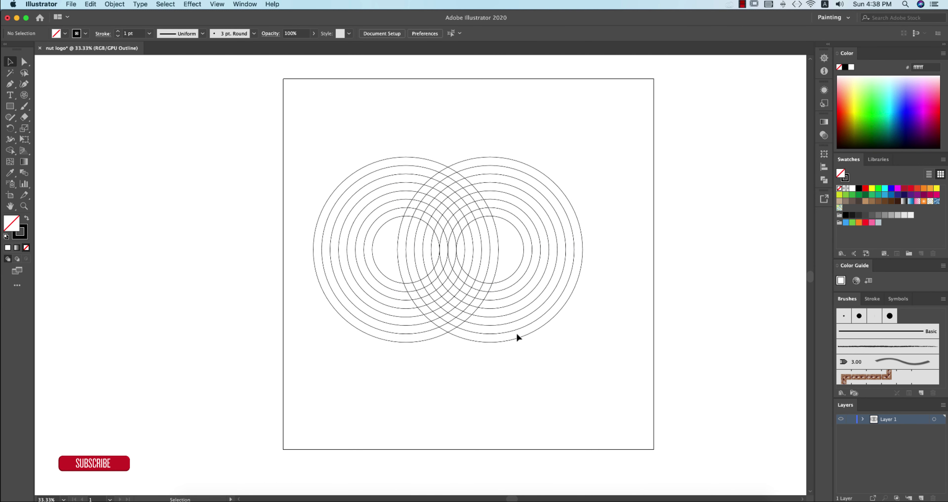
# Paste a copy of the right ring set in front and move it below, between both sets.
pyautogui.click(525, 334)
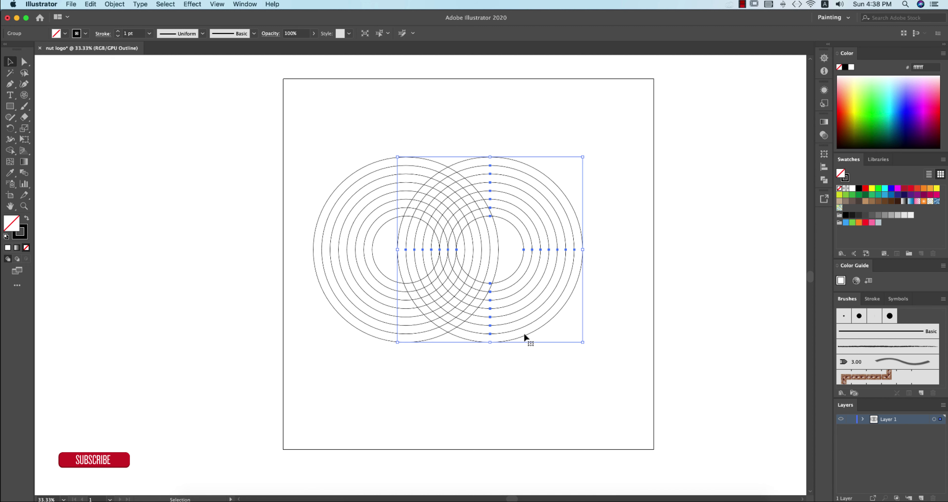
pyautogui.press('super+f')
pyautogui.moveTo(526, 337); pyautogui.dragTo(491, 402)
pyautogui.click(589, 422)
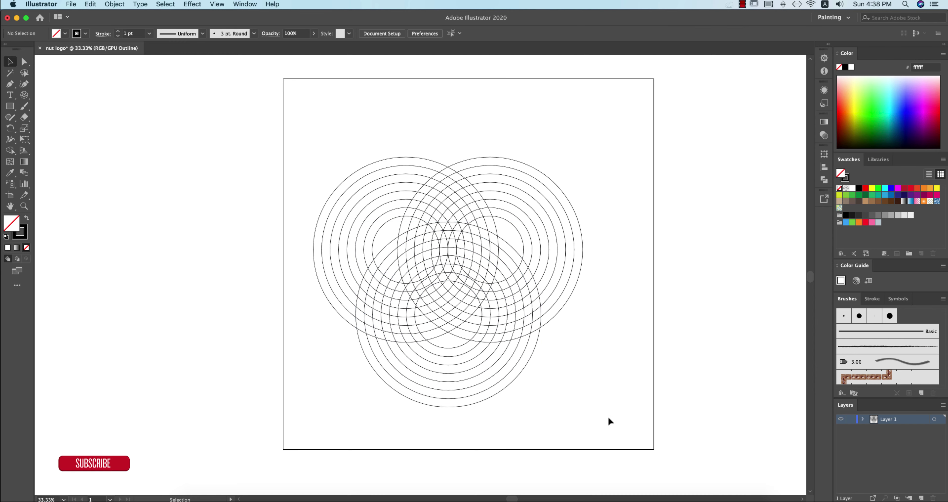
pyautogui.scroll(5, 461, 282)
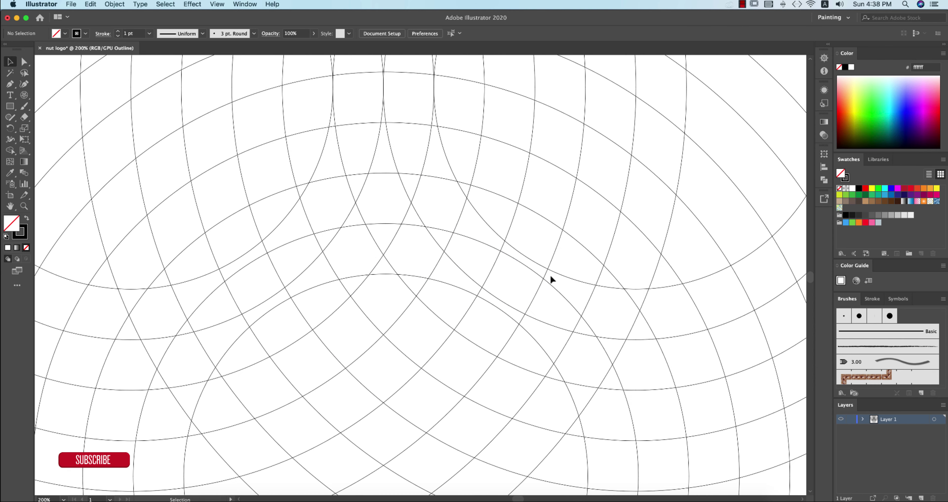
pyautogui.moveTo(546, 278); pyautogui.dragTo(547, 272)
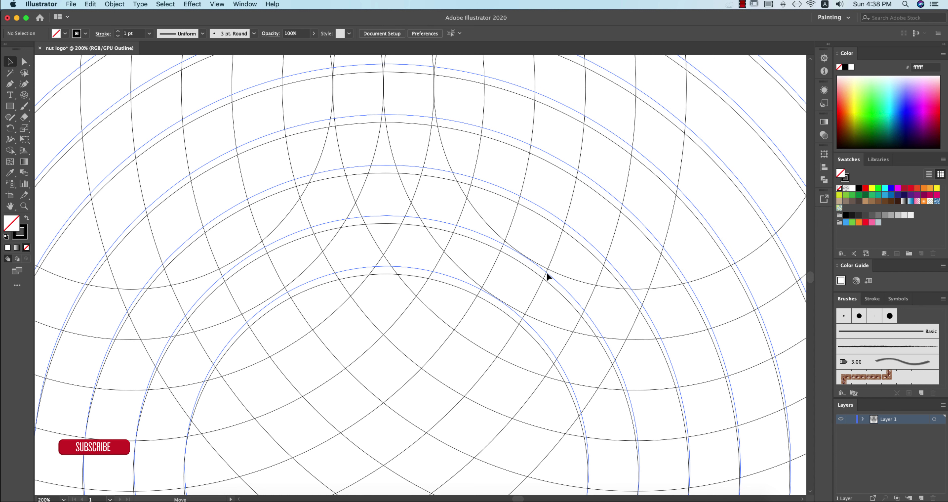
pyautogui.scroll(-4, 466, 235)
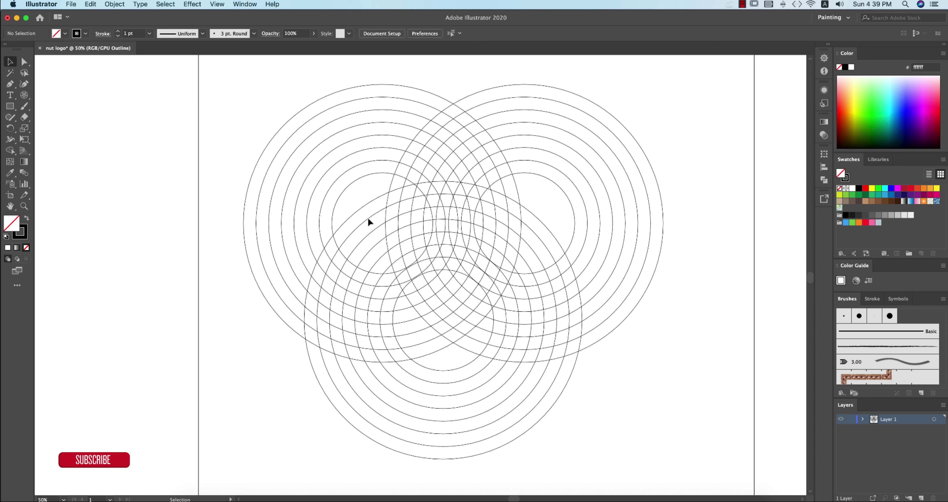
# Marquee-select all three ring sets with Shape Builder active and return to Preview mode.
pyautogui.hotkey('shift', 'm')
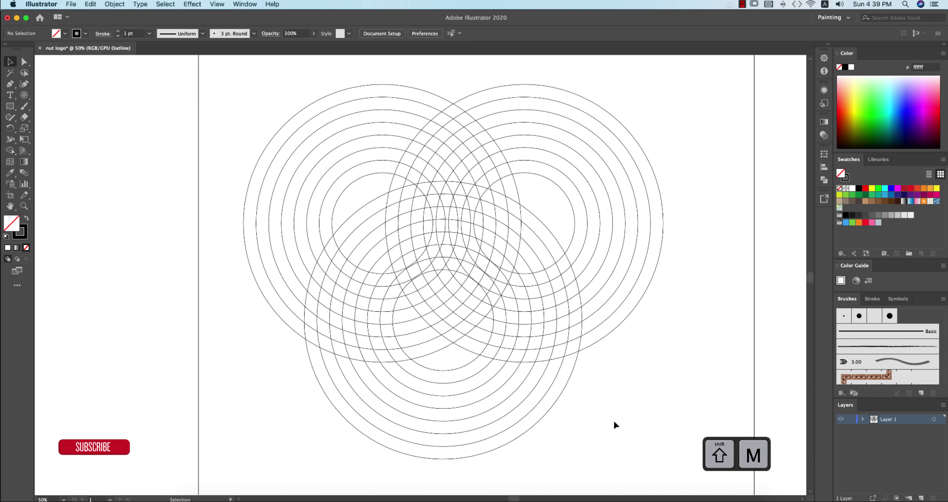
pyautogui.scroll(-1, 613, 420)
pyautogui.moveTo(360, 191)
pyautogui.mouseDown()
pyautogui.moveTo(649, 446)
pyautogui.moveTo(680, 462)
pyautogui.mouseUp()
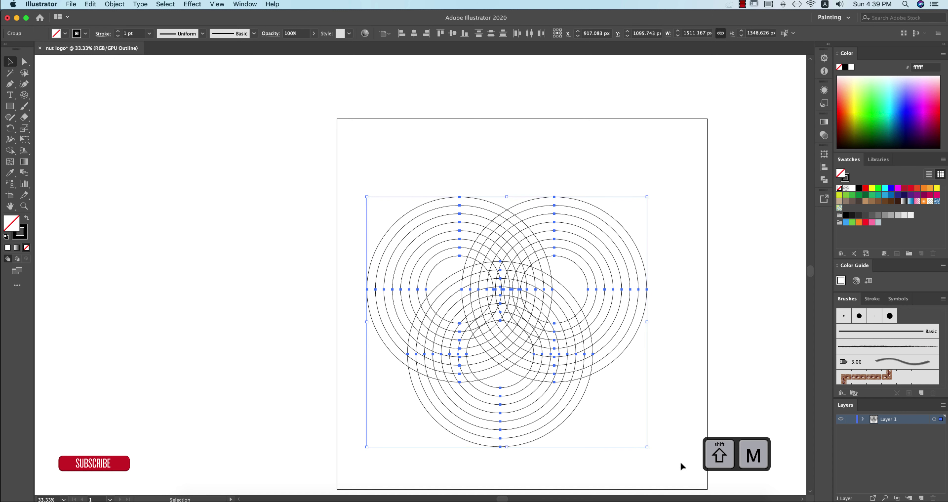
pyautogui.hotkey('shift', 'm')
pyautogui.moveTo(552, 278); pyautogui.dragTo(617, 356)
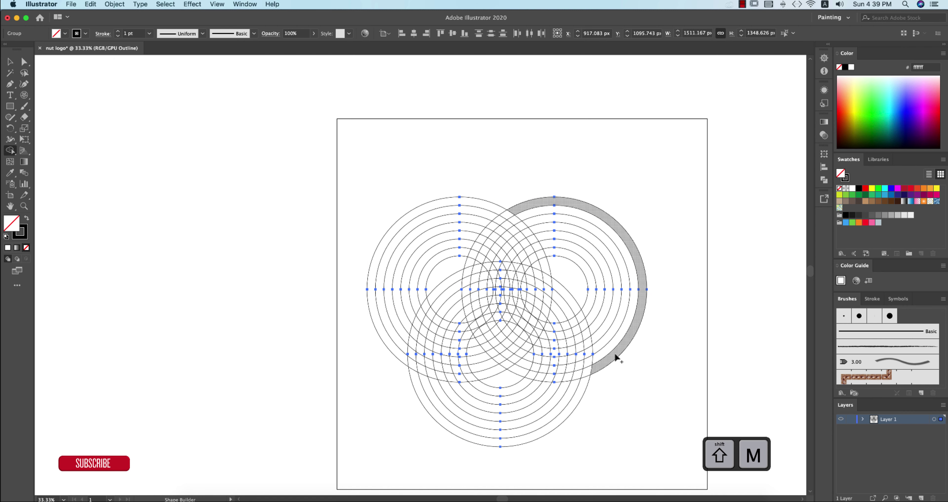
pyautogui.scroll(1, 617, 357)
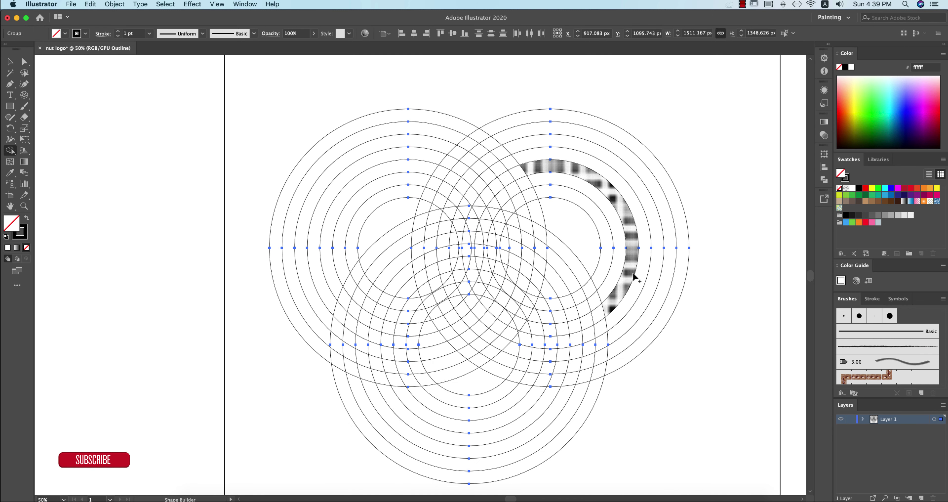
pyautogui.press('super+y')
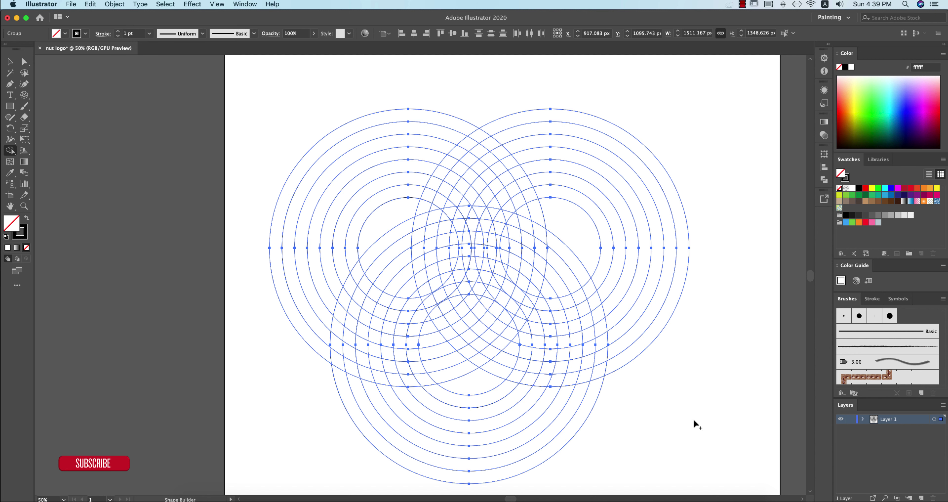
pyautogui.hotkey('shift', 'm')
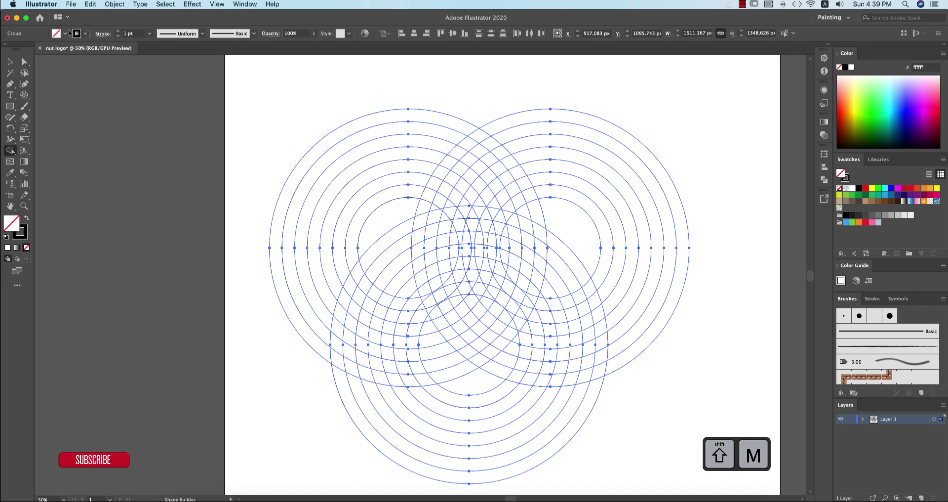
pyautogui.click(85, 33)
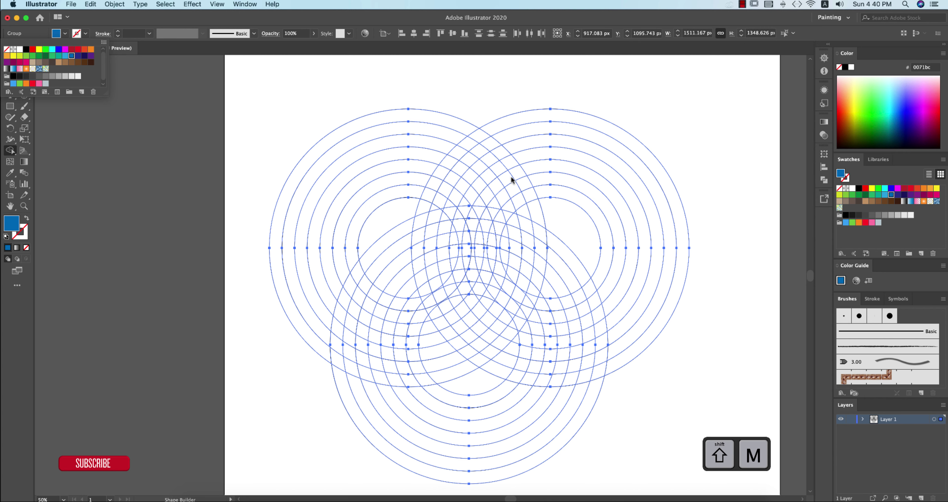
# Merge the upper arc cells into one continuous blue band with Shape Builder.
pyautogui.click(491, 203)
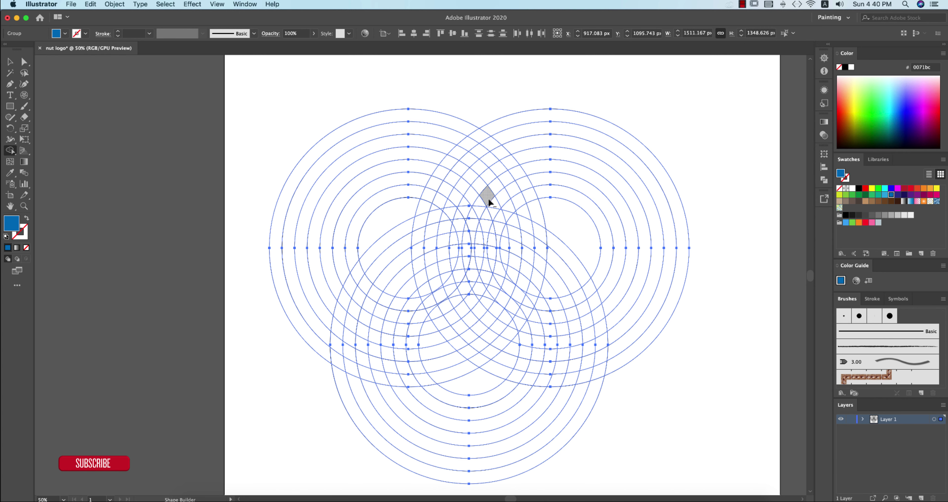
pyautogui.scroll(1, 488, 196)
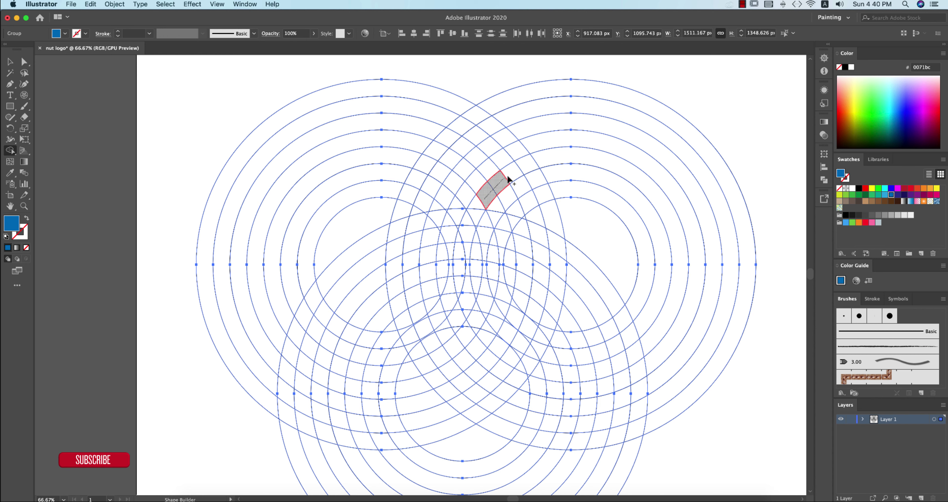
pyautogui.moveTo(508, 180); pyautogui.dragTo(515, 172)
pyautogui.click(478, 181)
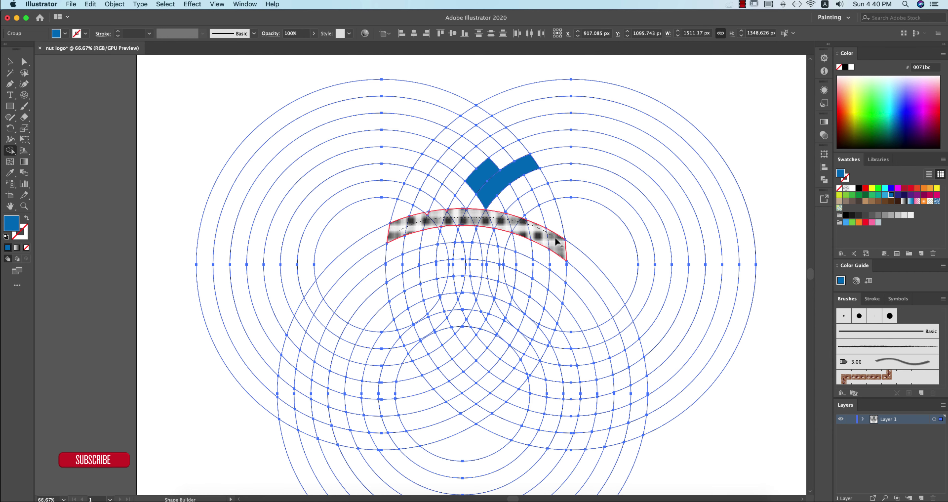
pyautogui.moveTo(478, 221); pyautogui.dragTo(557, 244)
pyautogui.press('super+equal')
pyautogui.press('super+equal')
pyautogui.press('super+equal')
pyautogui.moveTo(434, 220); pyautogui.dragTo(499, 216)
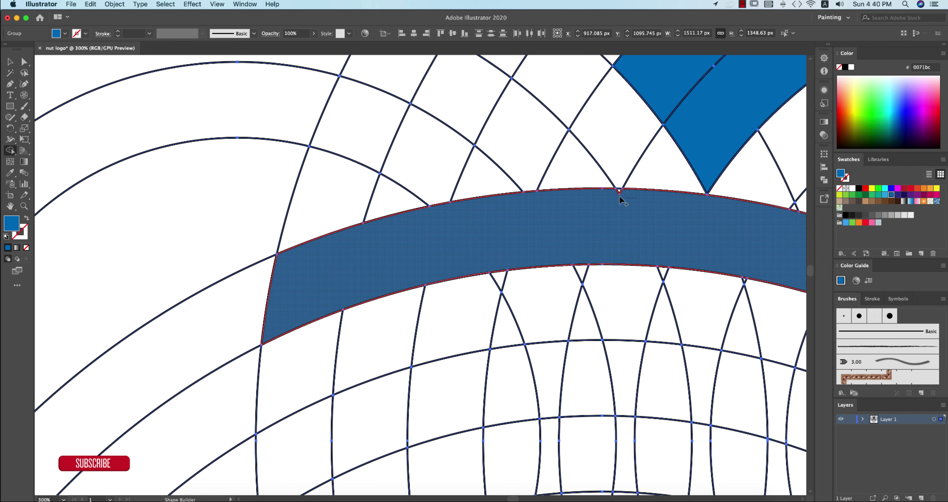
pyautogui.moveTo(620, 193)
pyautogui.mouseDown()
pyautogui.moveTo(614, 212)
pyautogui.moveTo(457, 149)
pyautogui.mouseUp()
pyautogui.press('super+minus')
pyautogui.press('super+minus')
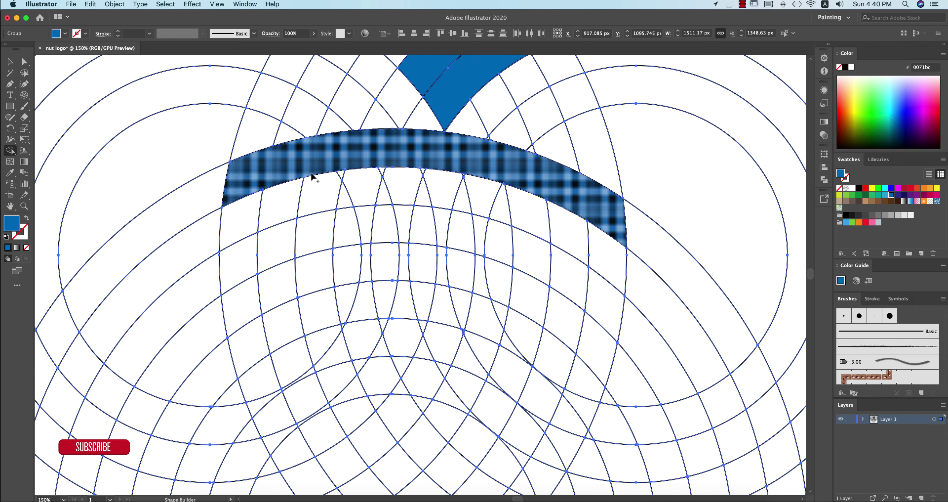
# Extend the blue band right and down by merging cells along the lower ring.
pyautogui.moveTo(240, 186)
pyautogui.mouseDown()
pyautogui.moveTo(240, 258)
pyautogui.moveTo(311, 233)
pyautogui.moveTo(430, 223)
pyautogui.moveTo(423, 228)
pyautogui.moveTo(549, 258)
pyautogui.mouseUp()
pyautogui.moveTo(552, 259); pyautogui.dragTo(590, 275)
pyautogui.scroll(-5, 600, 236)
pyautogui.moveTo(598, 224); pyautogui.dragTo(585, 280)
pyautogui.click(584, 299)
pyautogui.moveTo(574, 282)
pyautogui.mouseDown()
pyautogui.moveTo(474, 208)
pyautogui.moveTo(385, 198)
pyautogui.mouseUp()
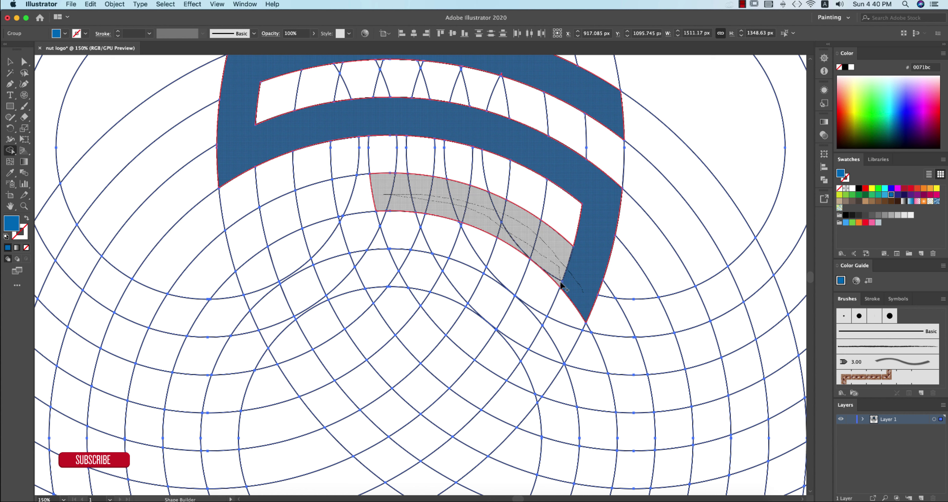
pyautogui.moveTo(552, 265); pyautogui.dragTo(565, 286)
pyautogui.moveTo(376, 197)
pyautogui.mouseDown()
pyautogui.moveTo(303, 214)
pyautogui.moveTo(253, 239)
pyautogui.mouseUp()
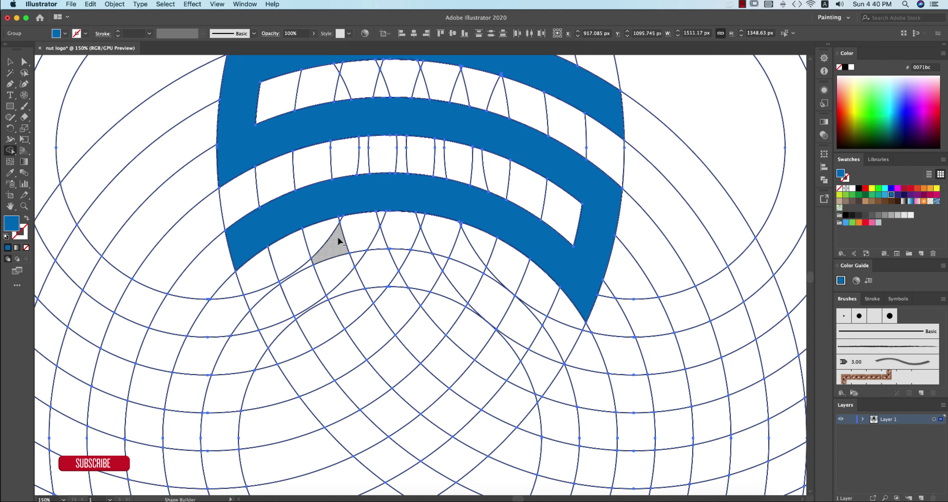
pyautogui.press('super+minus')
pyautogui.press('super+minus')
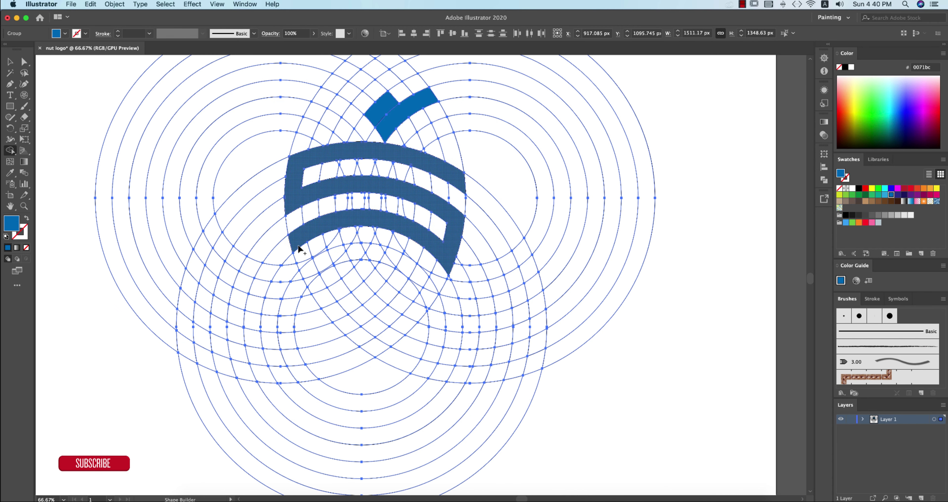
# Merge the cells beside the band's left end, undoing a trial down-right extension and notch cut.
pyautogui.scroll(1, 308, 273)
pyautogui.scroll(1, 309, 279)
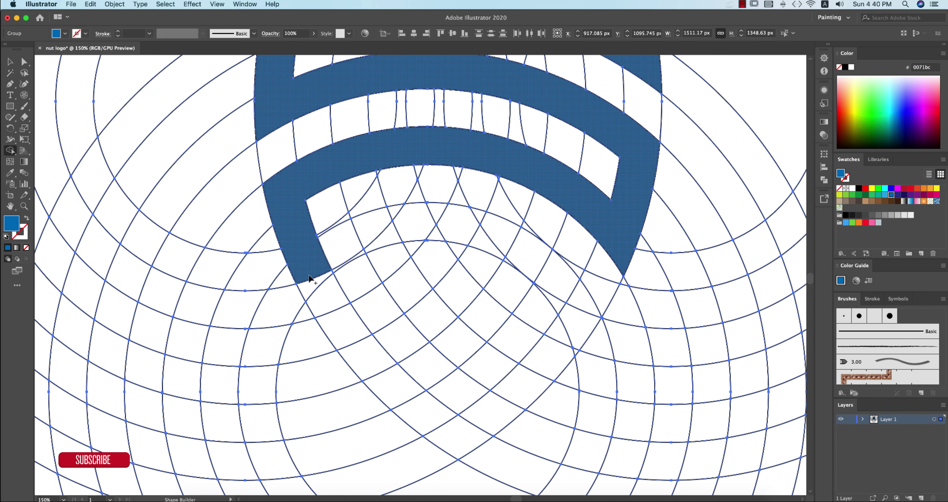
pyautogui.moveTo(326, 260); pyautogui.dragTo(439, 219)
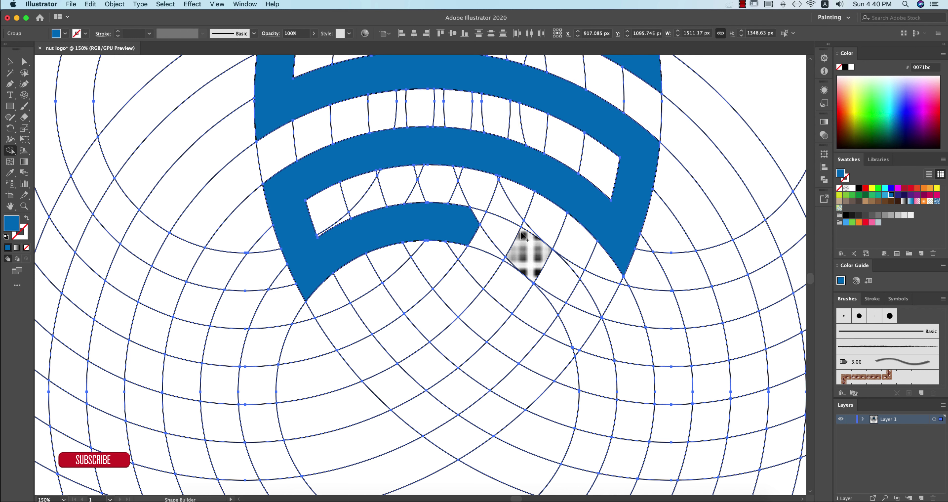
pyautogui.moveTo(460, 216)
pyautogui.mouseDown()
pyautogui.moveTo(565, 298)
pyautogui.moveTo(575, 332)
pyautogui.mouseUp()
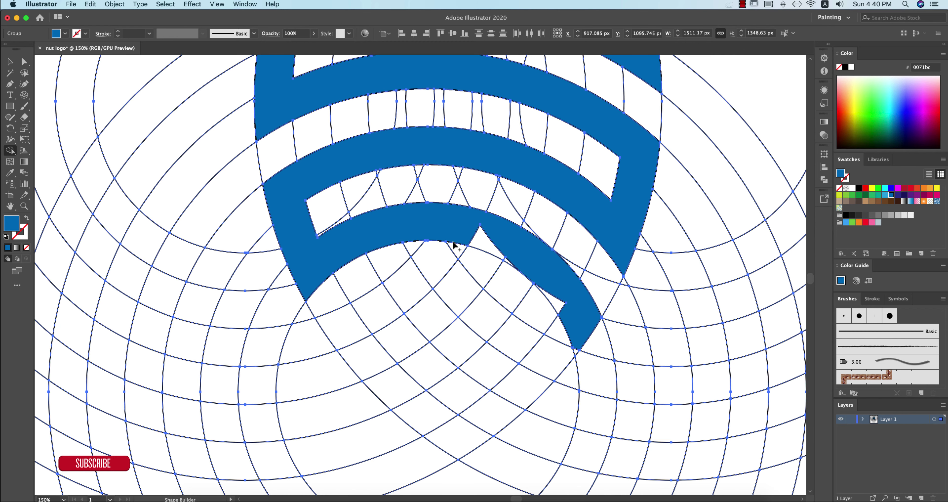
pyautogui.keyDown('alt'); pyautogui.click(510, 258); pyautogui.keyUp('alt')
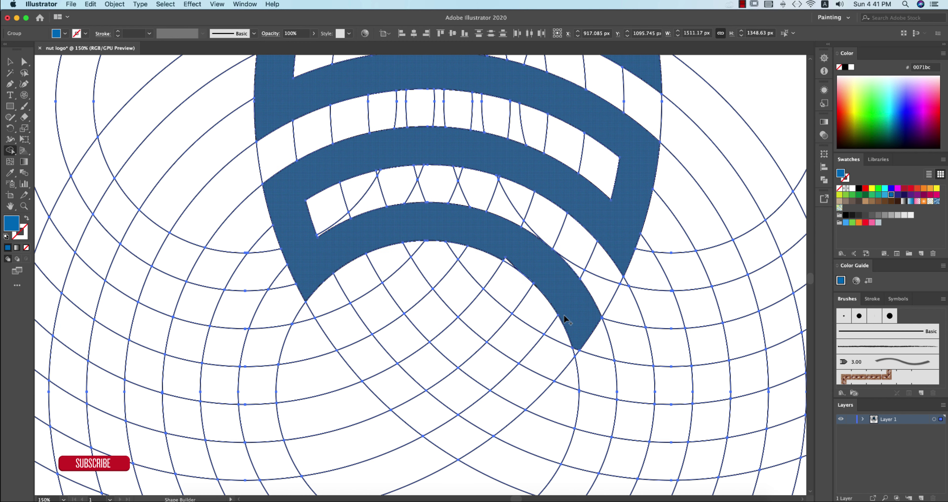
pyautogui.press('super+z')
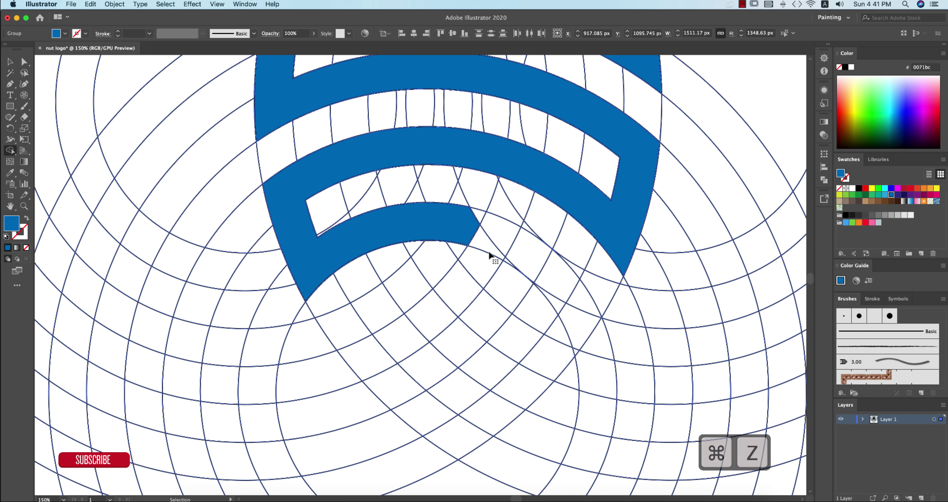
pyautogui.press('super+z')
pyautogui.press('super+z')
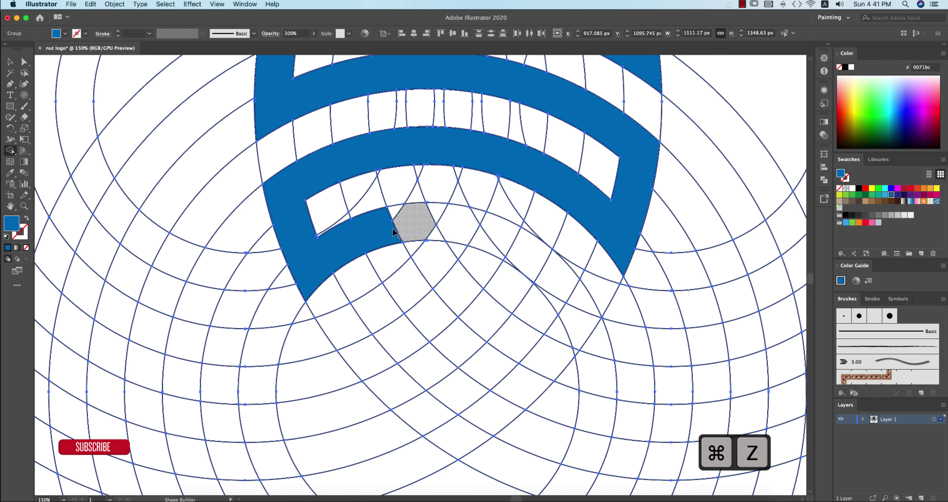
# Merge cells into a diagonal band sweeping down-right and back left, forming the hooked inner stripe.
pyautogui.click(410, 228)
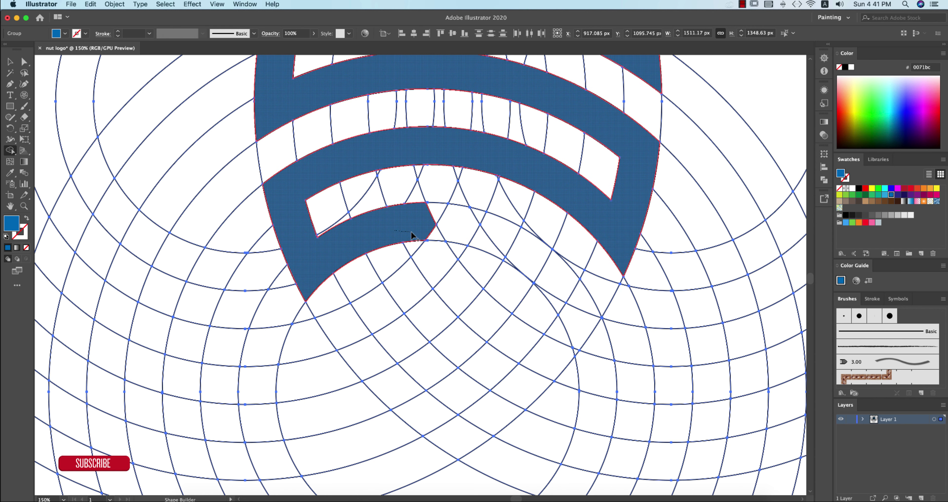
pyautogui.moveTo(440, 235)
pyautogui.mouseDown()
pyautogui.moveTo(457, 233)
pyautogui.moveTo(444, 215)
pyautogui.mouseUp()
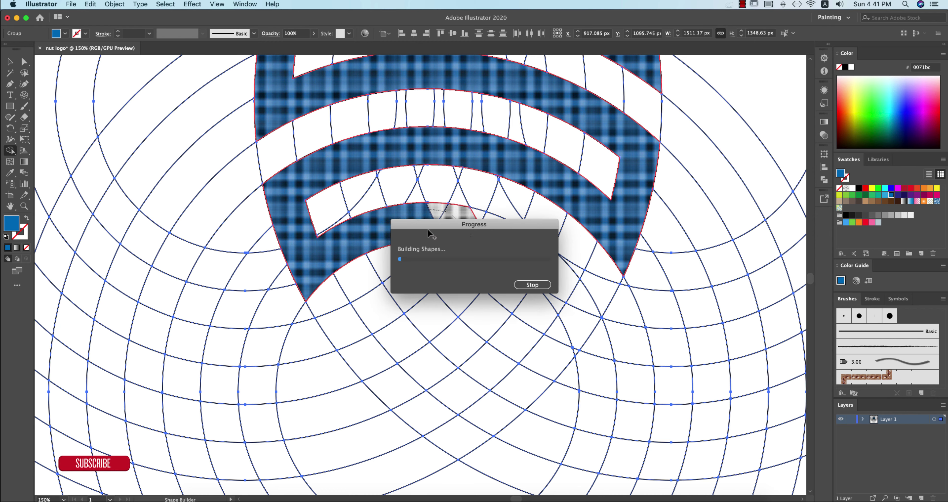
pyautogui.moveTo(491, 260)
pyautogui.mouseDown()
pyautogui.moveTo(487, 273)
pyautogui.moveTo(510, 276)
pyautogui.moveTo(569, 325)
pyautogui.moveTo(565, 257)
pyautogui.moveTo(523, 336)
pyautogui.mouseUp()
pyautogui.click(565, 313)
pyautogui.moveTo(490, 306); pyautogui.dragTo(381, 220)
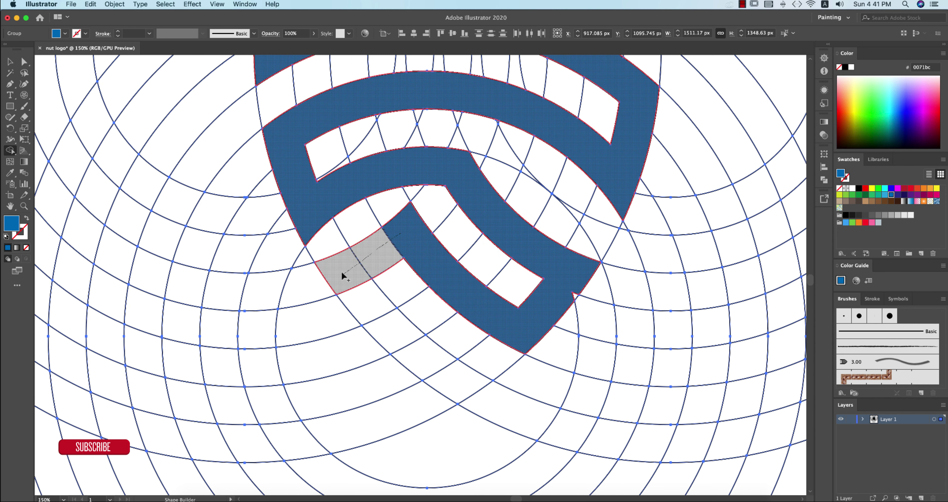
pyautogui.moveTo(372, 312); pyautogui.dragTo(460, 378)
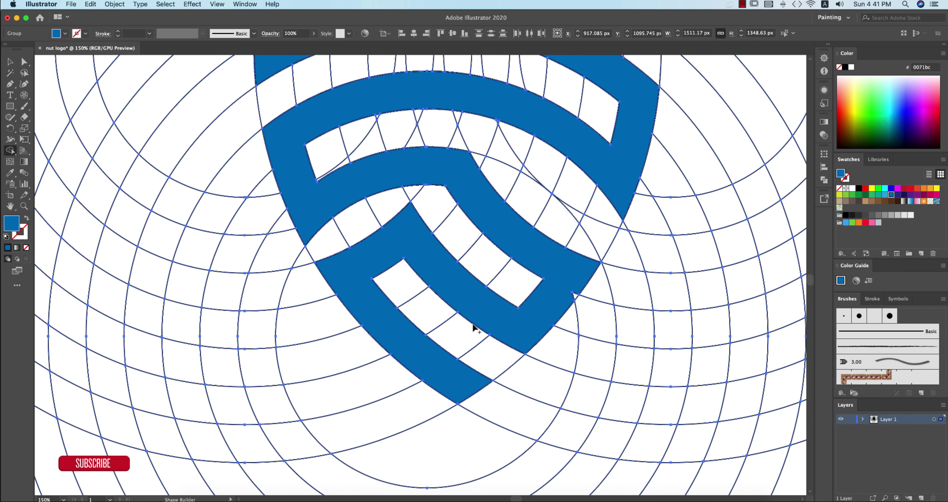
pyautogui.press('super+minus')
pyautogui.press('super+minus')
pyautogui.press('super+minus')
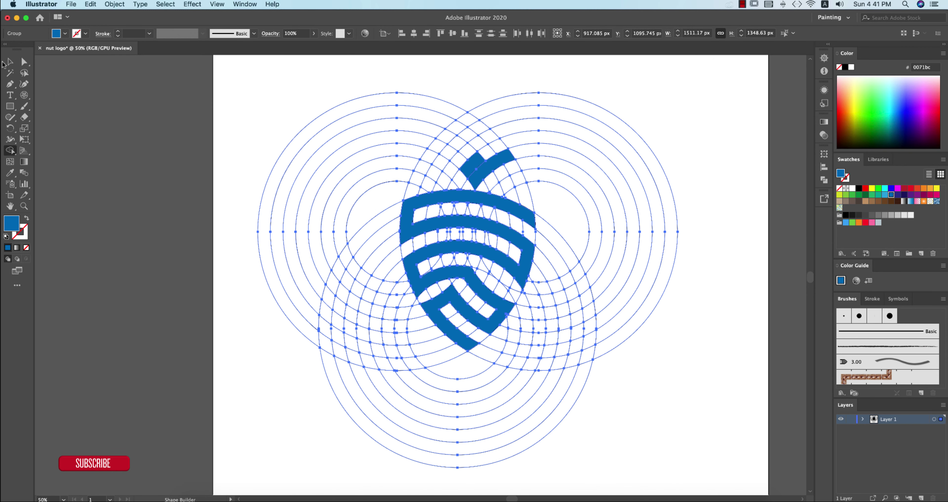
# Select all the artwork and unite the blue pieces into one solid striped shield with Shape Builder.
pyautogui.click(9, 62)
pyautogui.click(719, 363)
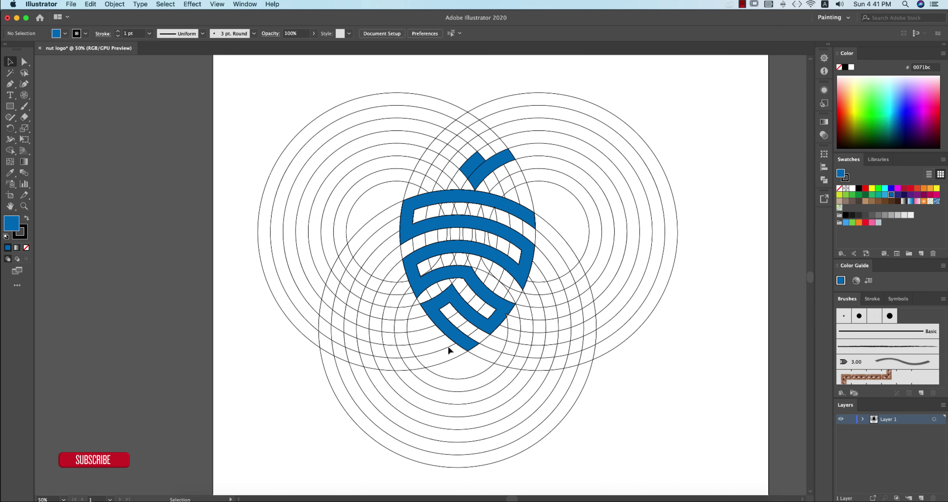
pyautogui.scroll(2, 504, 324)
pyautogui.scroll(2, 508, 291)
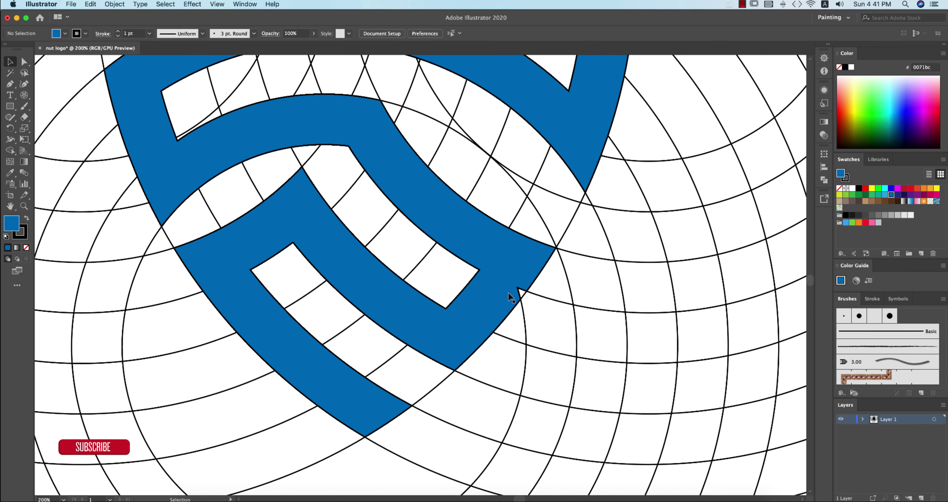
pyautogui.press('super+a')
pyautogui.hotkey('shift', 'm')
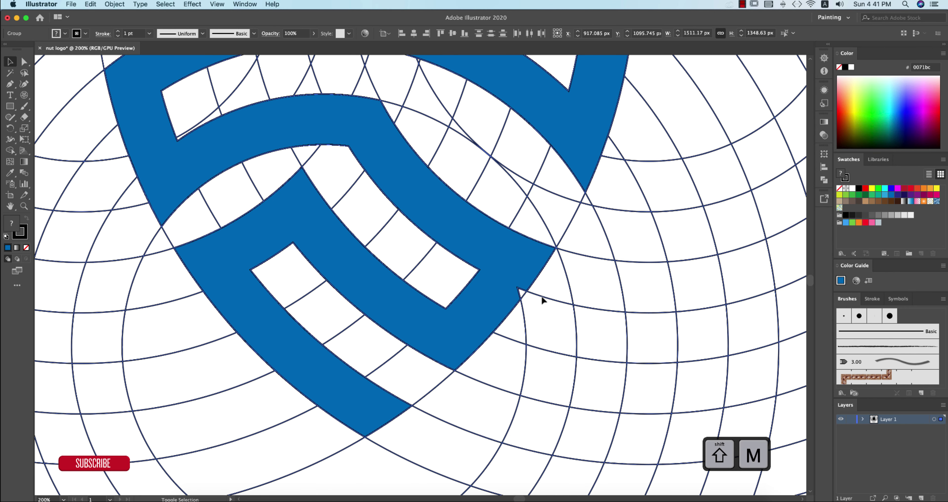
pyautogui.moveTo(527, 292); pyautogui.dragTo(525, 295)
pyautogui.scroll(-4, 552, 293)
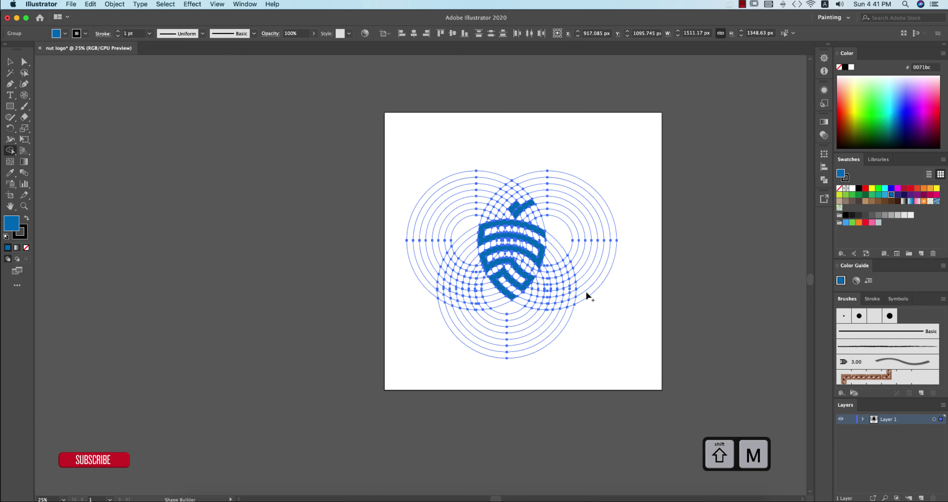
pyautogui.press('v')
pyautogui.click(632, 319)
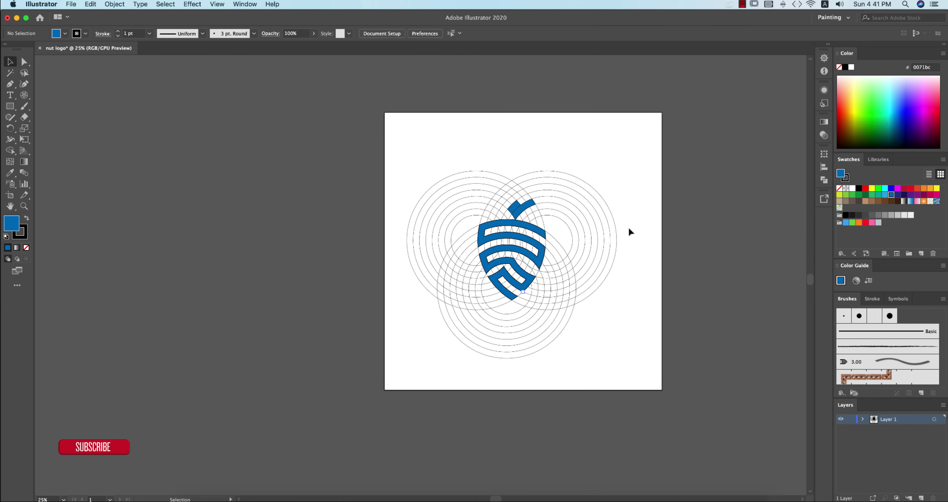
# Magic Wand-select every guide circle, delete them, and marquee-select the remaining logo.
pyautogui.press('y')
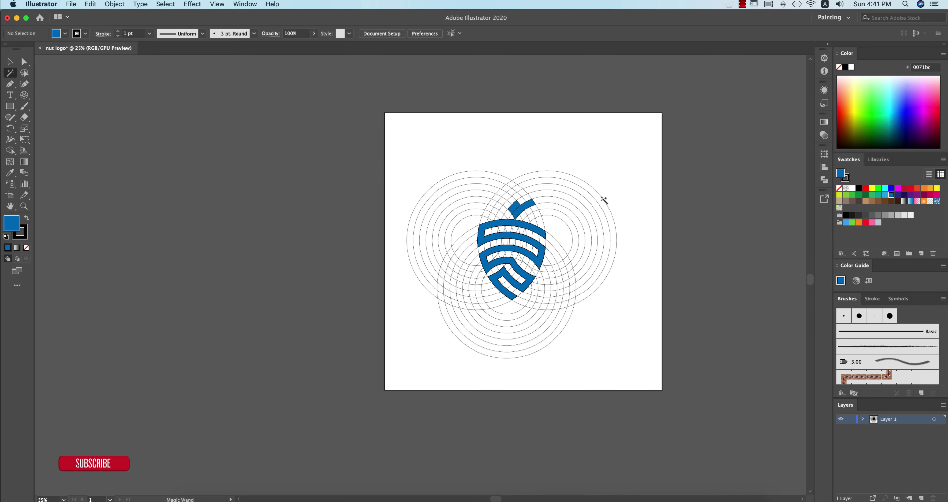
pyautogui.click(604, 200)
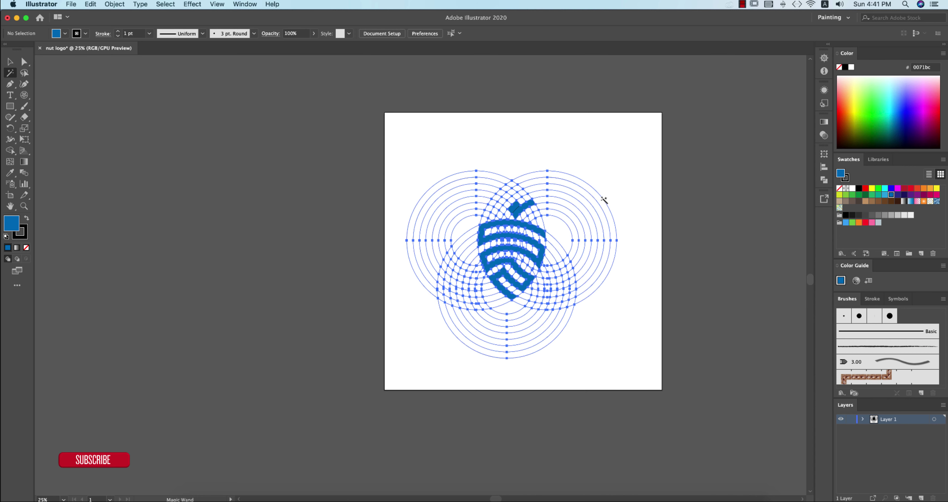
pyautogui.press('BackSpace')
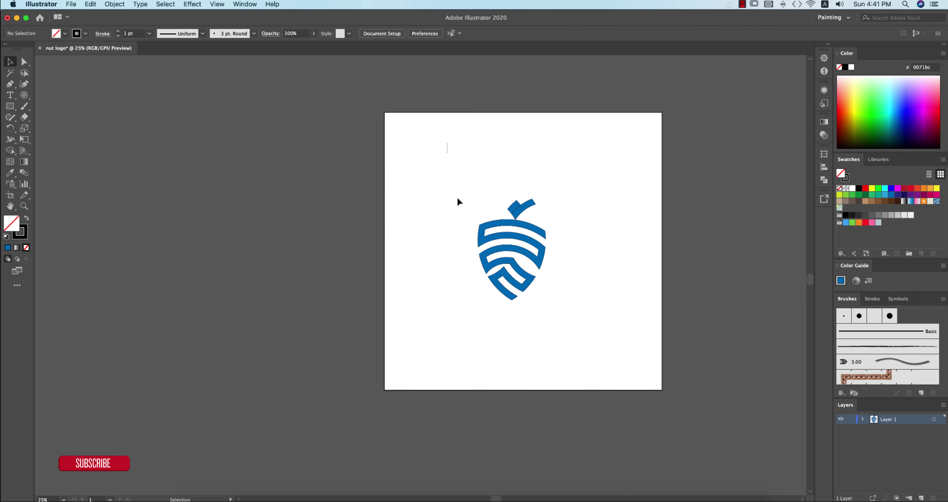
pyautogui.moveTo(457, 201); pyautogui.dragTo(592, 325)
pyautogui.click(86, 34)
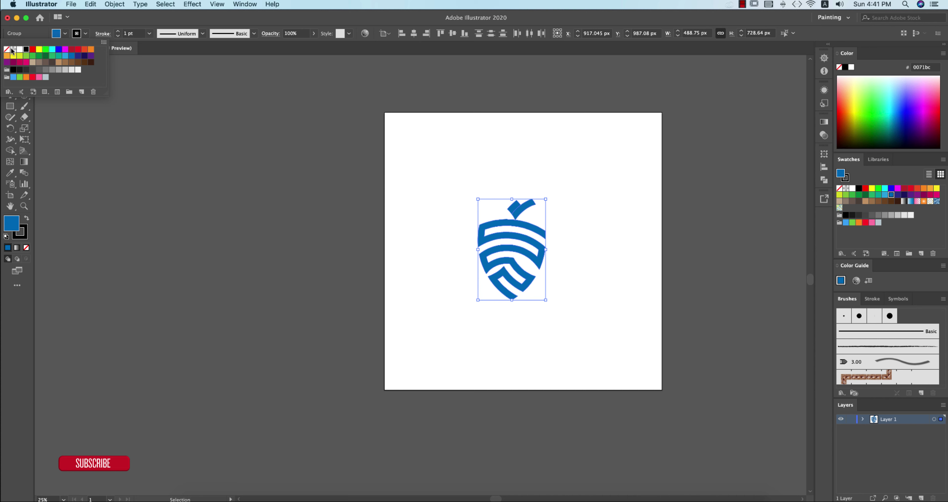
pyautogui.click(585, 267)
pyautogui.scroll(2, 583, 265)
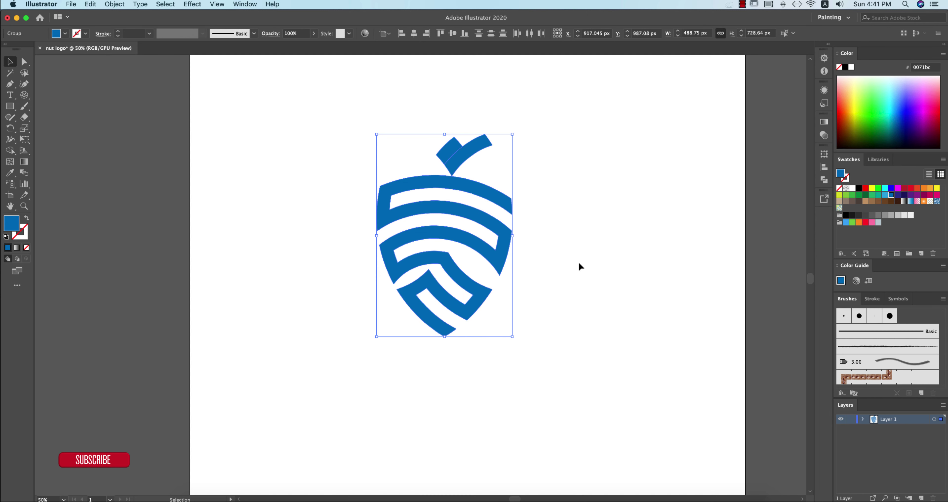
pyautogui.click(508, 300)
pyautogui.click(482, 307)
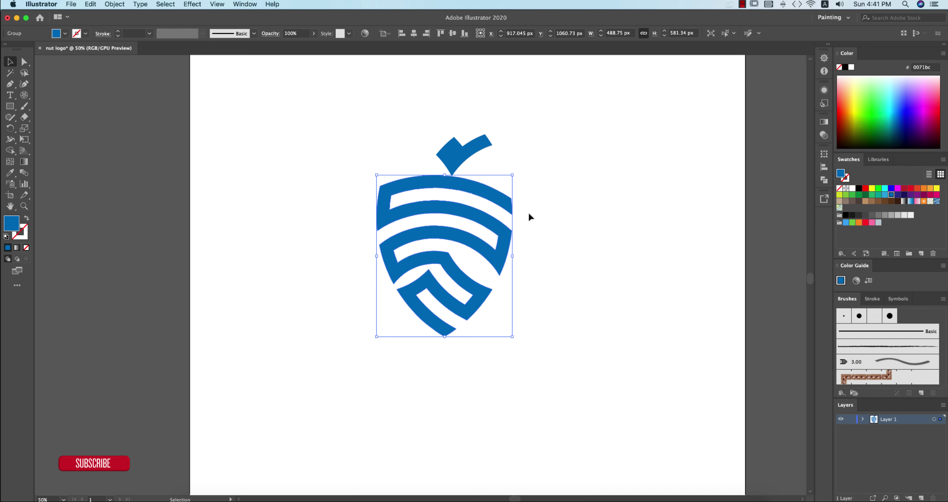
pyautogui.click(545, 219)
pyautogui.scroll(5, 475, 187)
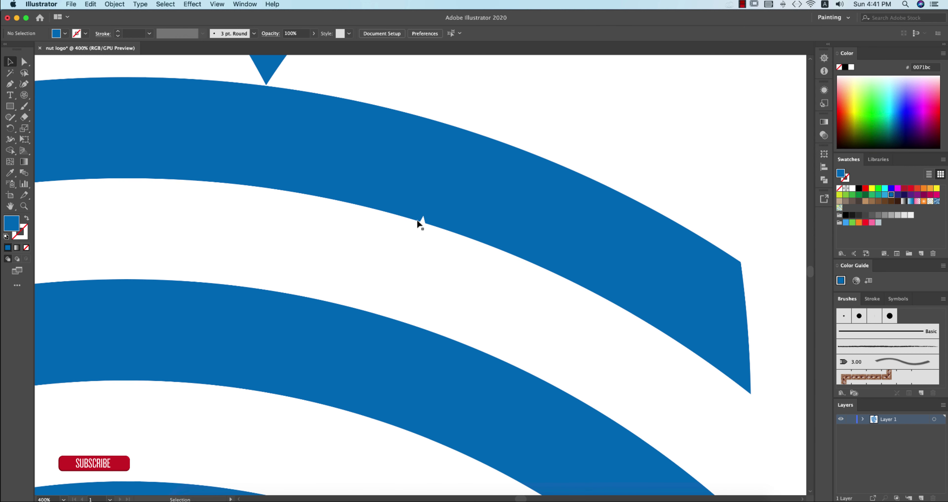
pyautogui.scroll(-4, 626, 314)
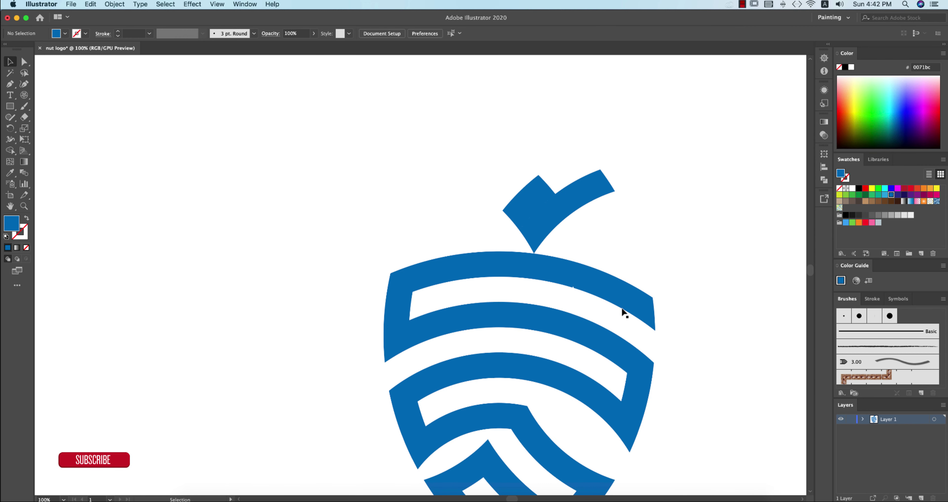
pyautogui.scroll(-2, 666, 312)
pyautogui.scroll(-2, 644, 272)
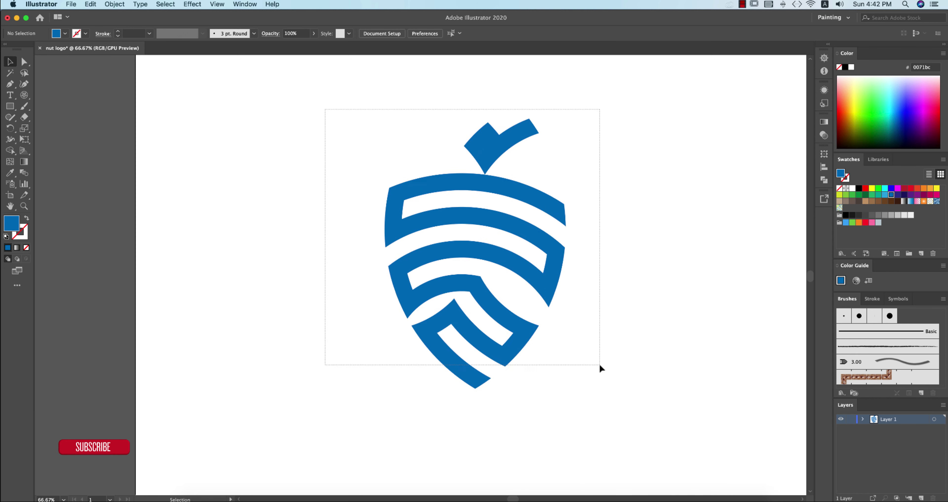
pyautogui.click(556, 223)
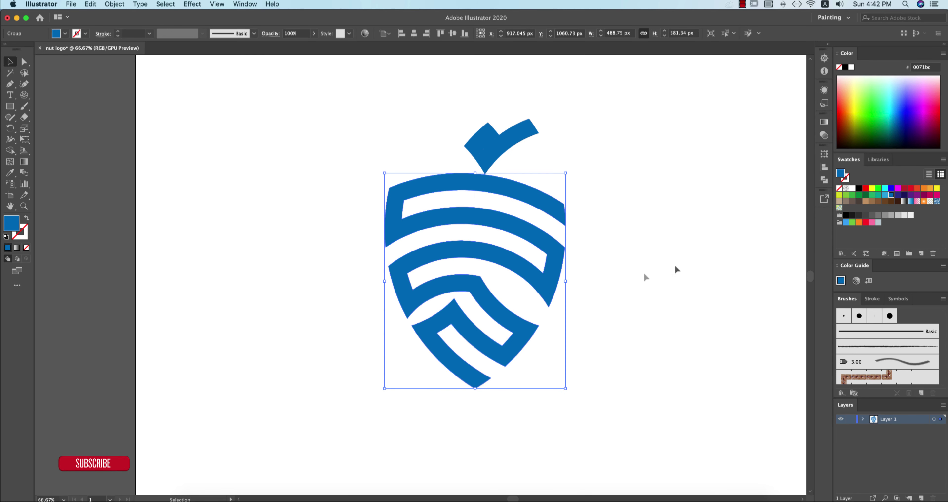
# Apply a gradient fill with a bright cyan left stop and a blue 0071bc right stop.
pyautogui.click(824, 122)
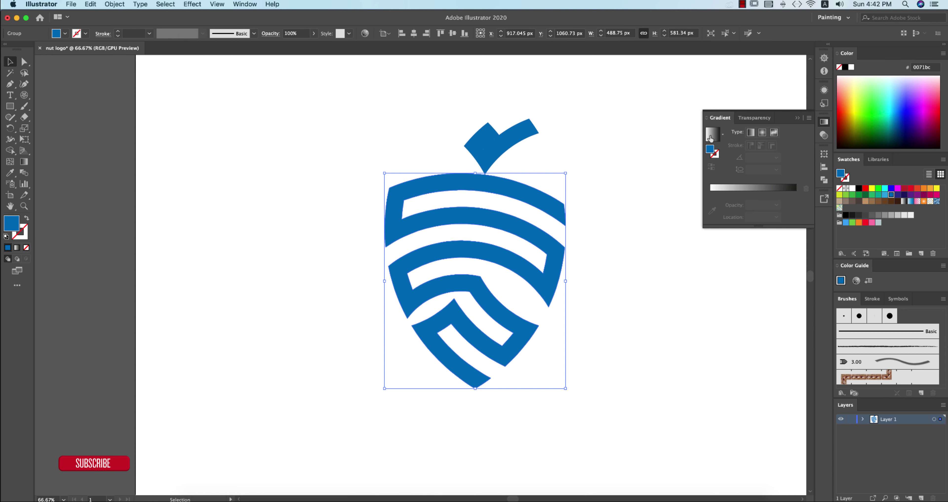
pyautogui.click(710, 139)
pyautogui.doubleClick(711, 204)
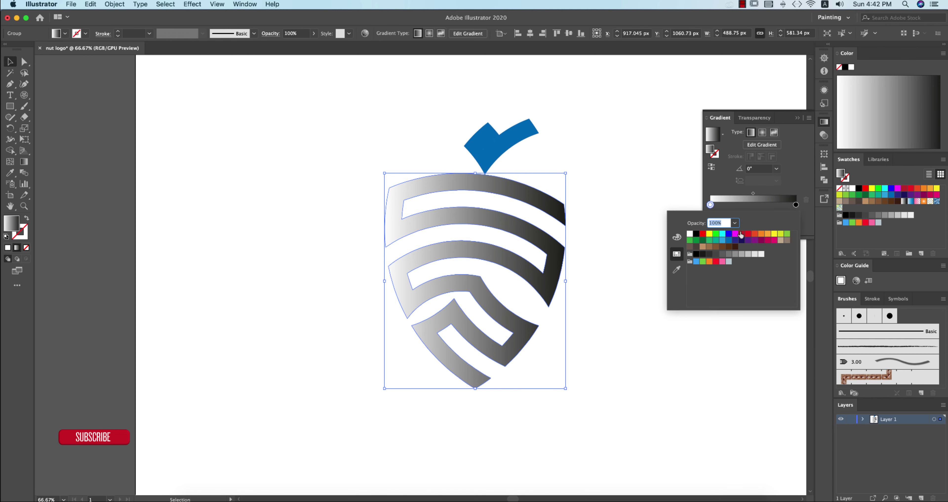
pyautogui.click(716, 241)
pyautogui.click(723, 234)
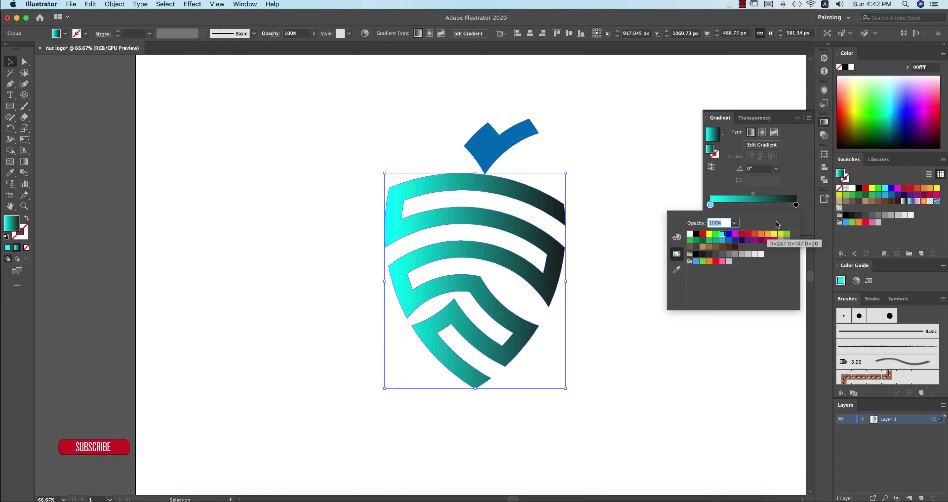
pyautogui.click(796, 204)
pyautogui.doubleClick(796, 205)
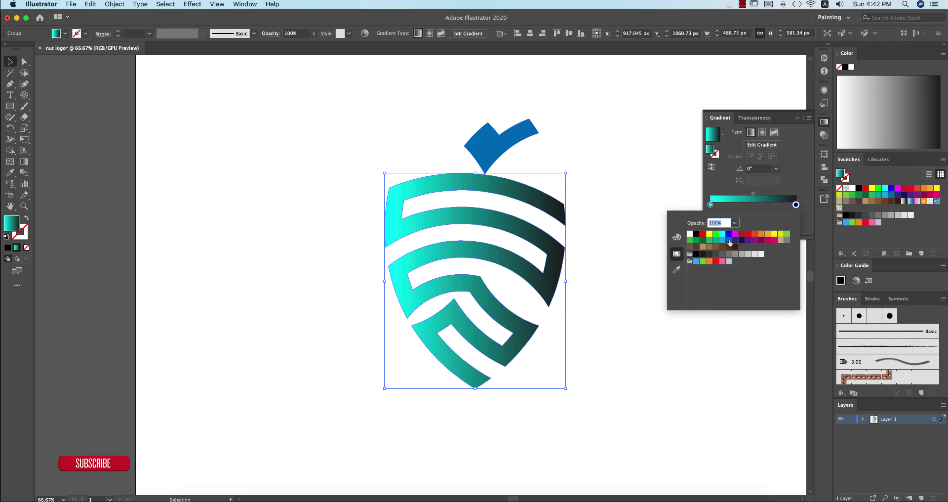
pyautogui.click(729, 240)
pyautogui.click(594, 217)
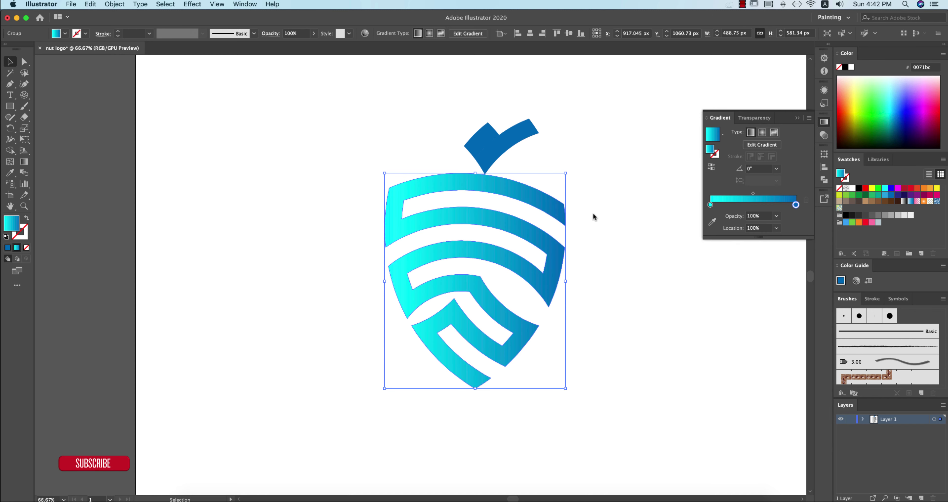
# Drag the shield's gradient vertically so cyan sits at the top and blue at the bottom.
pyautogui.click(479, 138)
pyautogui.click(533, 198)
pyautogui.press('g')
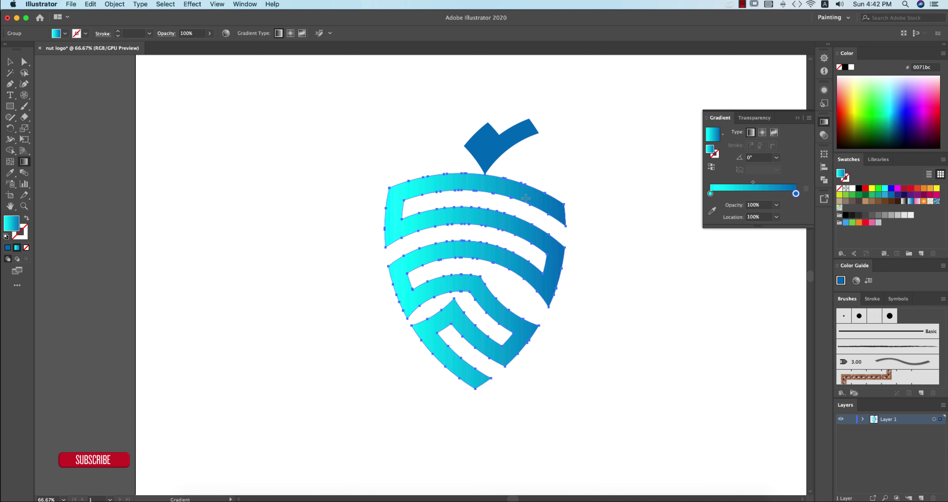
pyautogui.moveTo(490, 175); pyautogui.dragTo(490, 356)
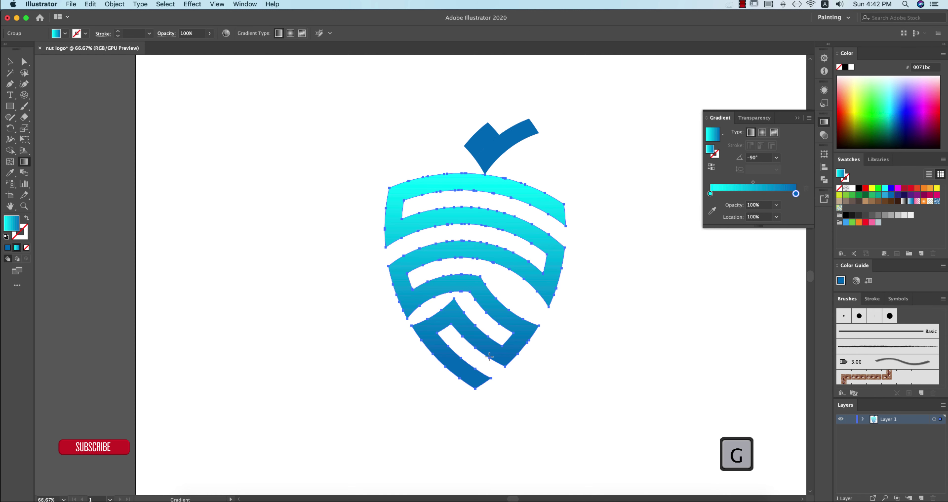
# Eyedropper the shield's cyan-to-blue gradient onto the leaf shape.
pyautogui.press('v')
pyautogui.click(486, 143)
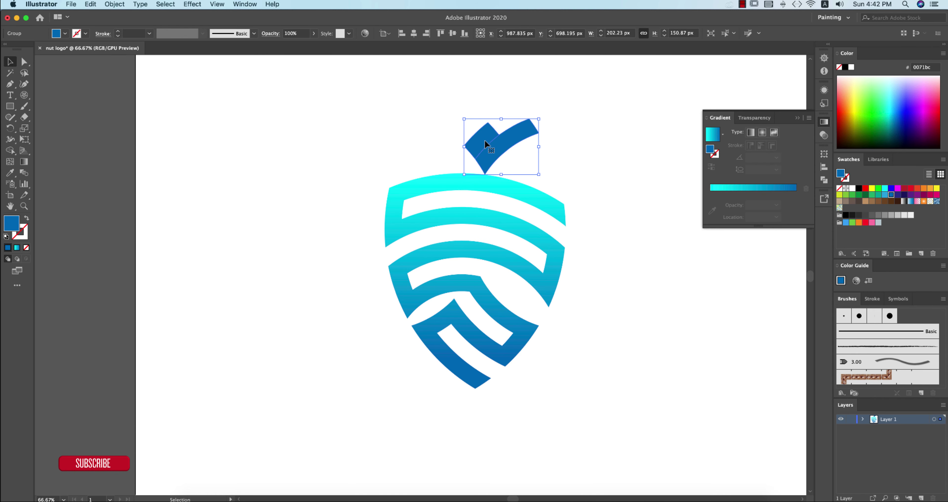
pyautogui.click(485, 177)
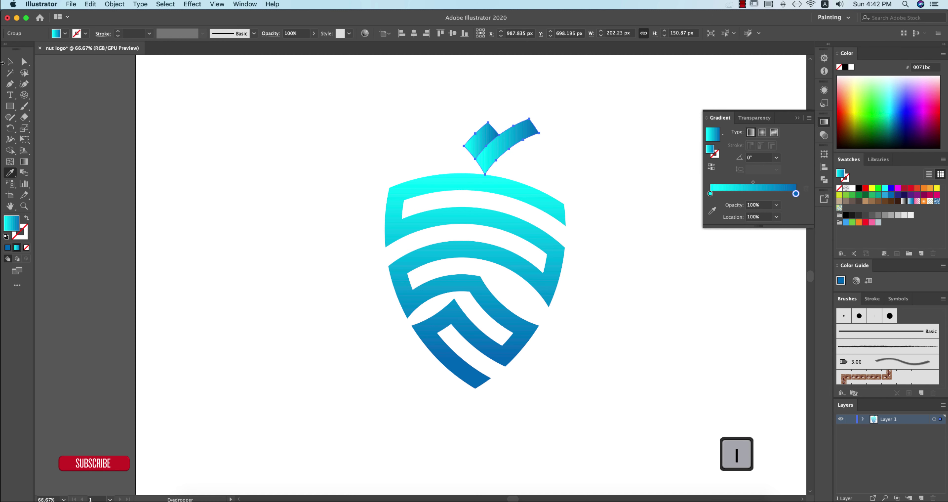
pyautogui.click(192, 121)
# Ungroup the leaf into separate left and right pieces.
pyautogui.rightClick(493, 142)
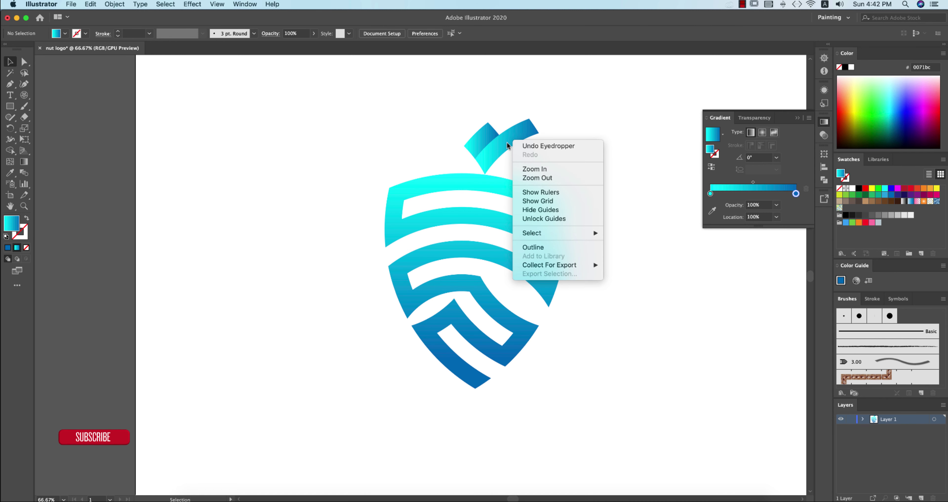
pyautogui.press('Escape')
pyautogui.click(493, 144)
pyautogui.rightClick(499, 148)
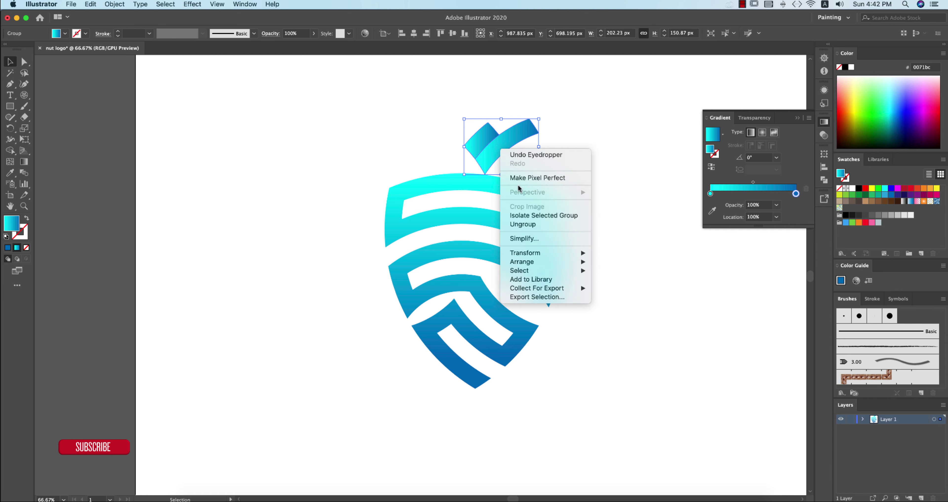
pyautogui.click(521, 224)
# Reverse the gradient direction on the right leaf piece only.
pyautogui.click(482, 144)
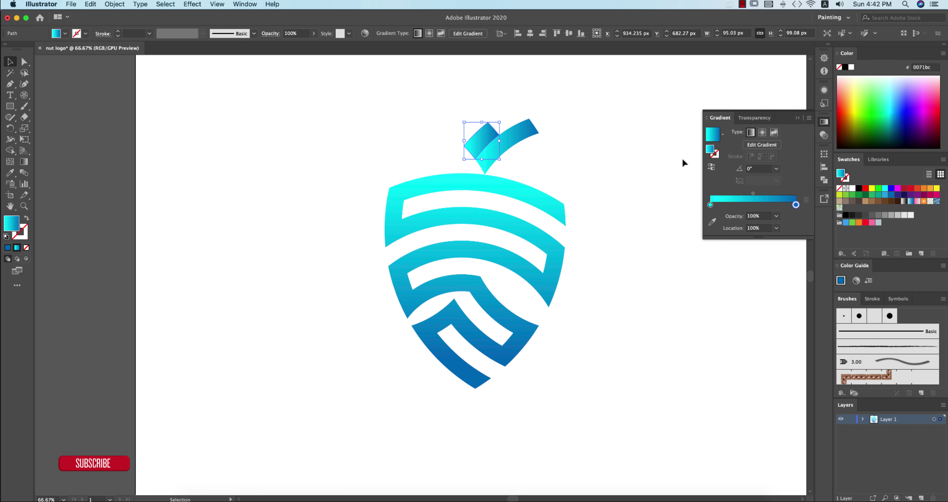
pyautogui.click(622, 172)
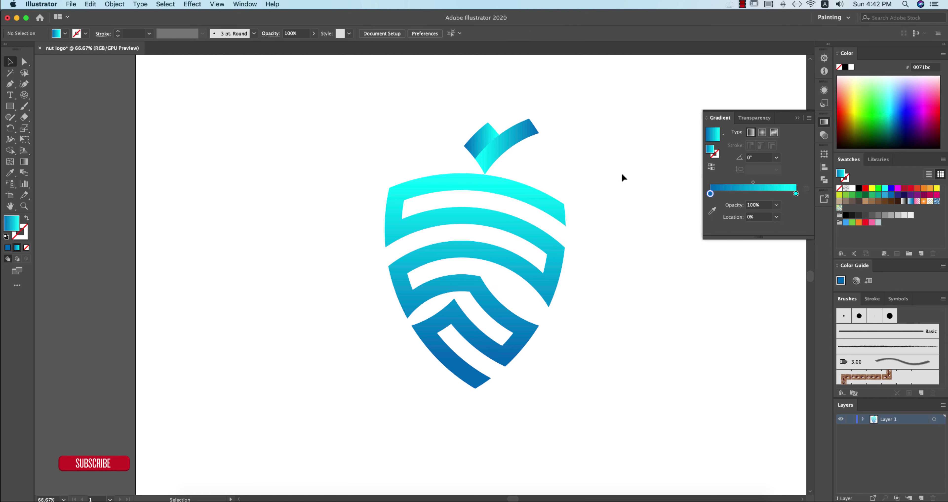
pyautogui.click(511, 148)
pyautogui.click(708, 164)
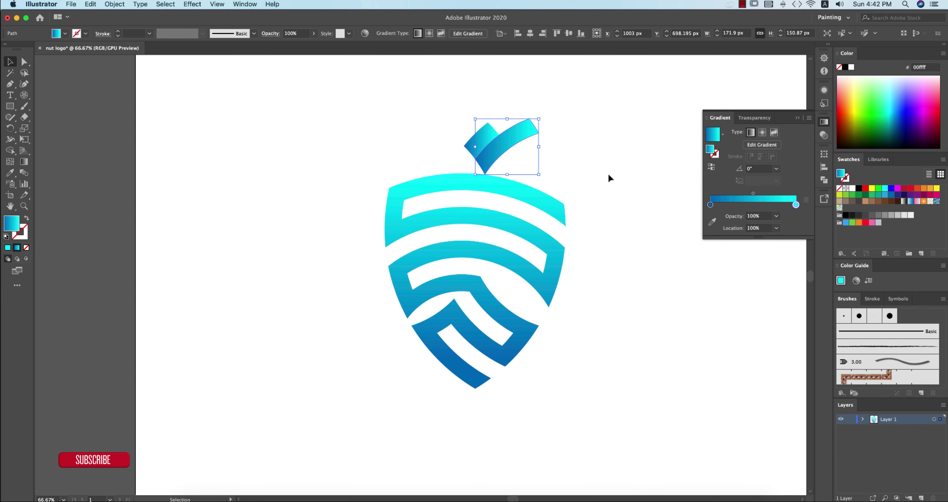
pyautogui.click(657, 220)
pyautogui.scroll(-1, 636, 258)
# Collapse the Gradient panel, group all logo parts, and scale the logo up.
pyautogui.scroll(-3, 637, 258)
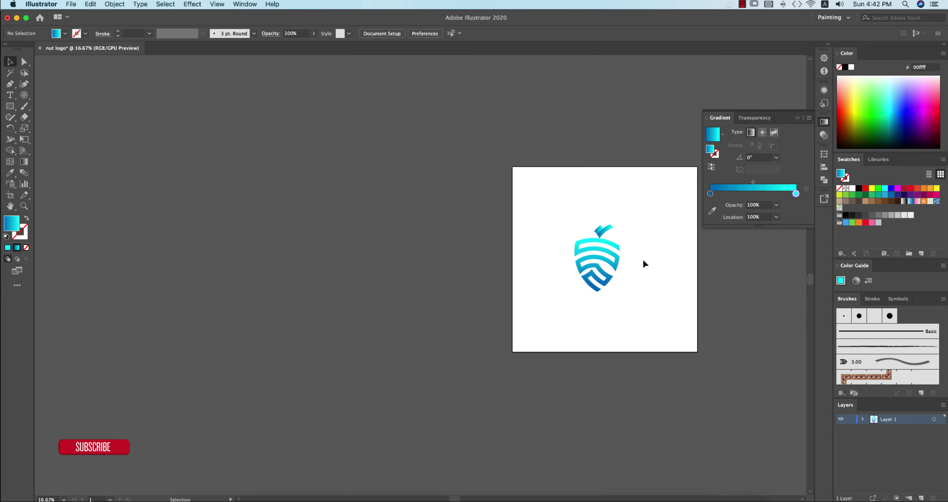
pyautogui.click(797, 119)
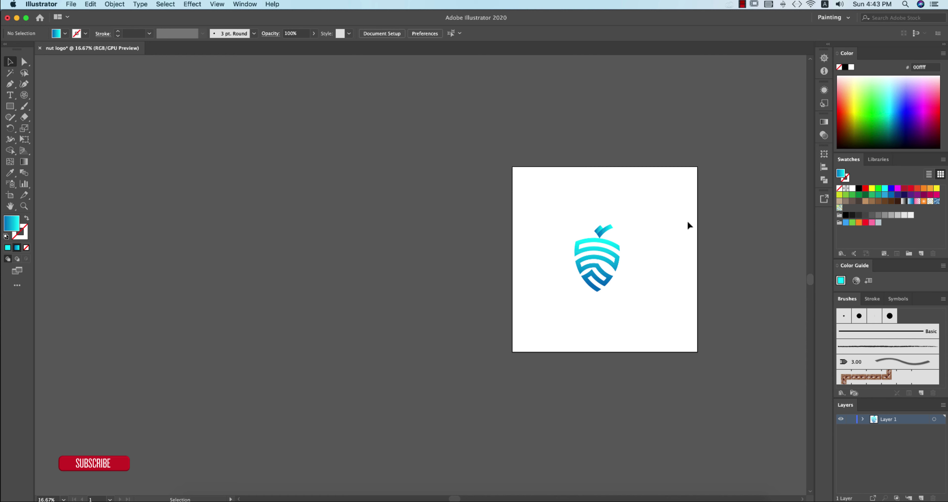
pyautogui.moveTo(653, 317); pyautogui.dragTo(653, 315)
pyautogui.press('super+g')
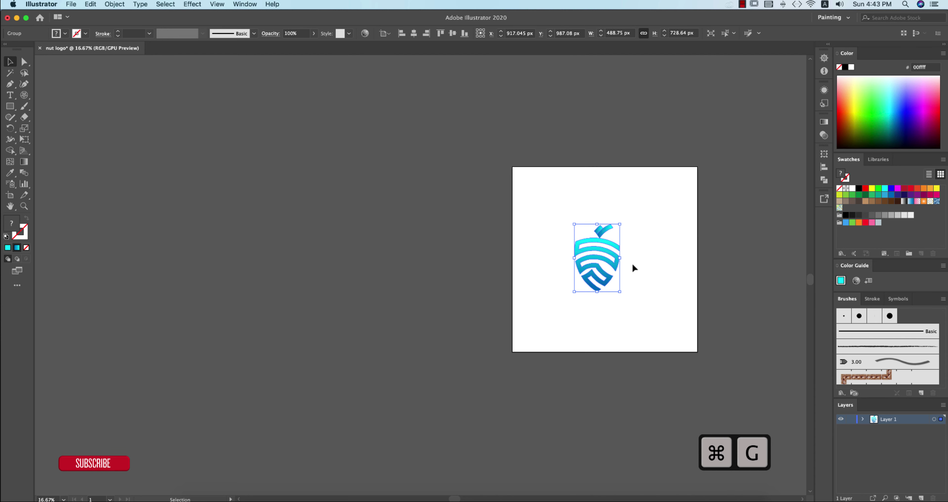
pyautogui.moveTo(621, 259); pyautogui.dragTo(640, 259)
pyautogui.click(670, 263)
# Reselect the whole logo group by marquee and click, then deselect it.
pyautogui.scroll(1, 670, 263)
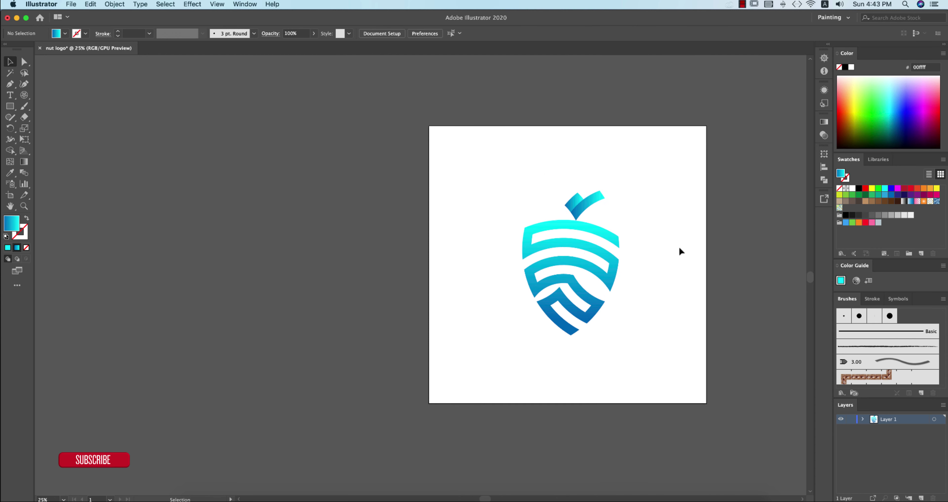
pyautogui.scroll(1, 678, 245)
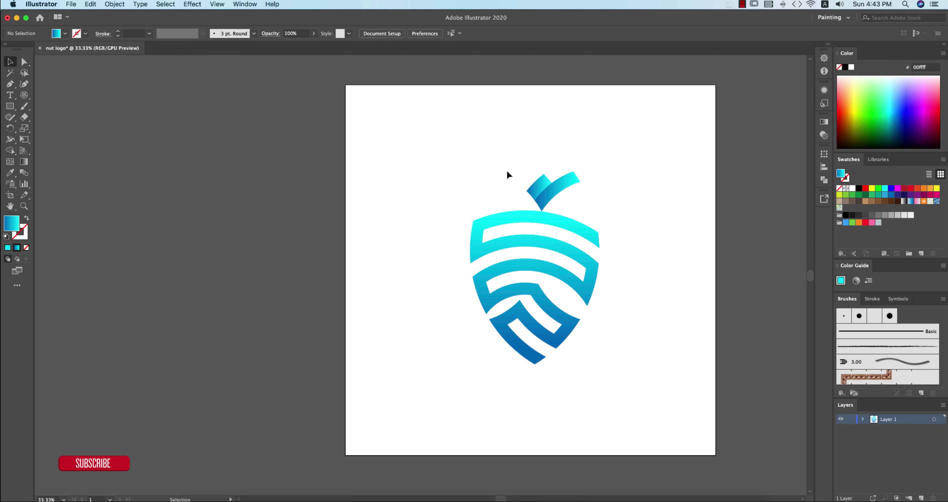
pyautogui.moveTo(507, 170); pyautogui.dragTo(572, 210)
pyautogui.click(674, 237)
pyautogui.click(580, 217)
pyautogui.click(654, 239)
# Undo back past the stripes and leaf to the bare guide circles, then close the document.
pyautogui.press('super+z')
pyautogui.press('super+z')
pyautogui.press('super+z')
pyautogui.press('super+z')
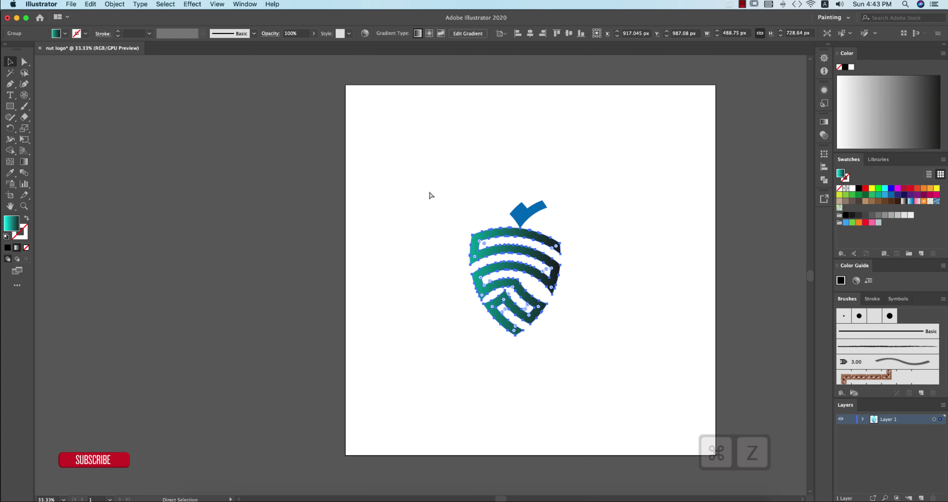
pyautogui.press('super+z')
pyautogui.press('super+z')
pyautogui.press('super+z')
pyautogui.press('super+z')
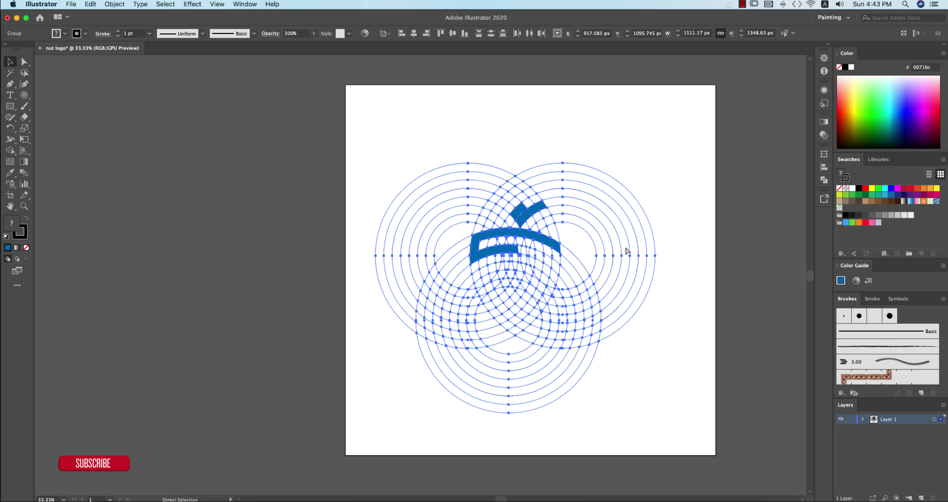
pyautogui.press('super+z')
pyautogui.press('super+z')
pyautogui.press('super+z')
pyautogui.press('super+z')
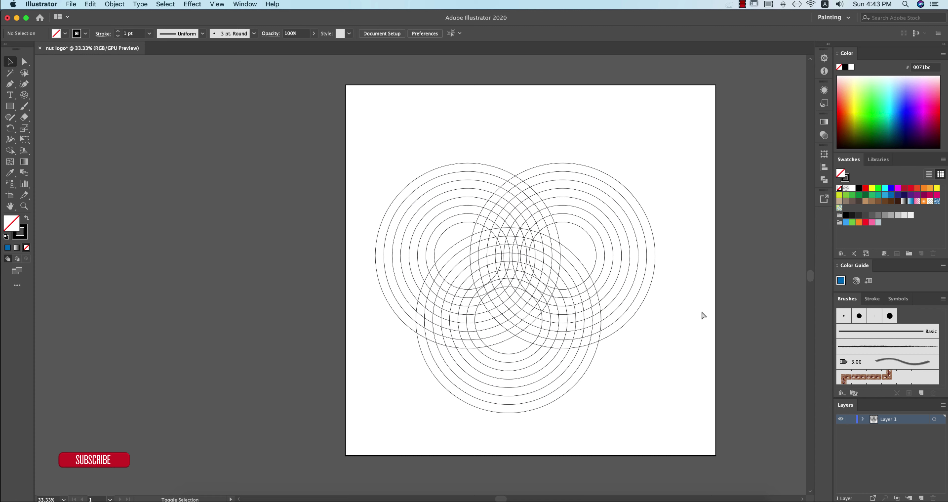
pyautogui.press('shift+super+z')
pyautogui.press('shift+super+z')
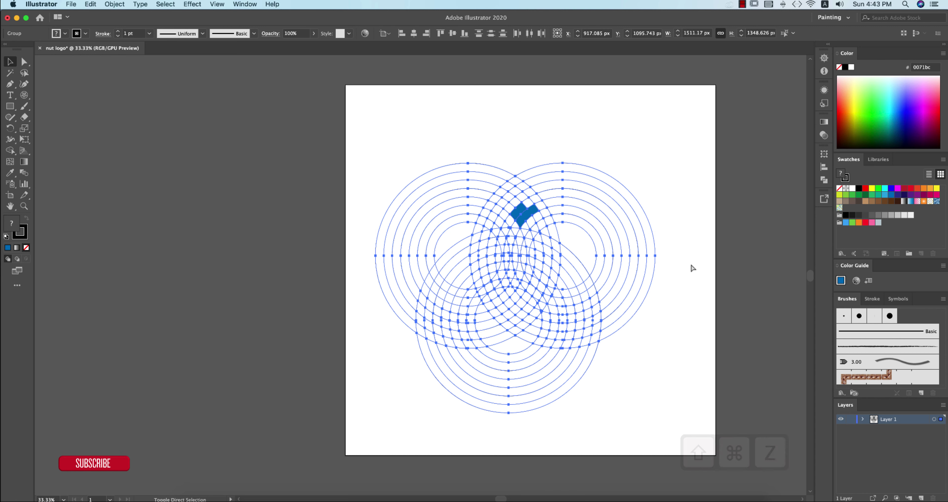
pyautogui.press('super+z')
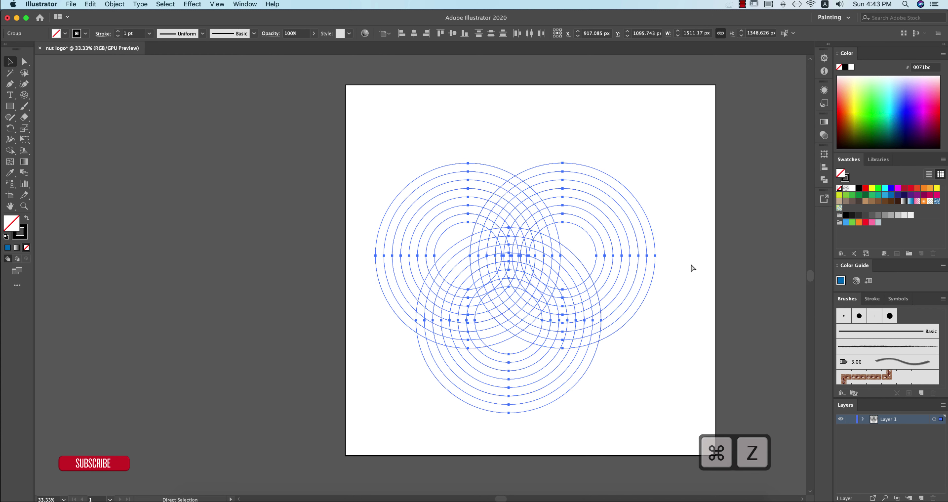
pyautogui.press('super+z')
pyautogui.click(703, 270)
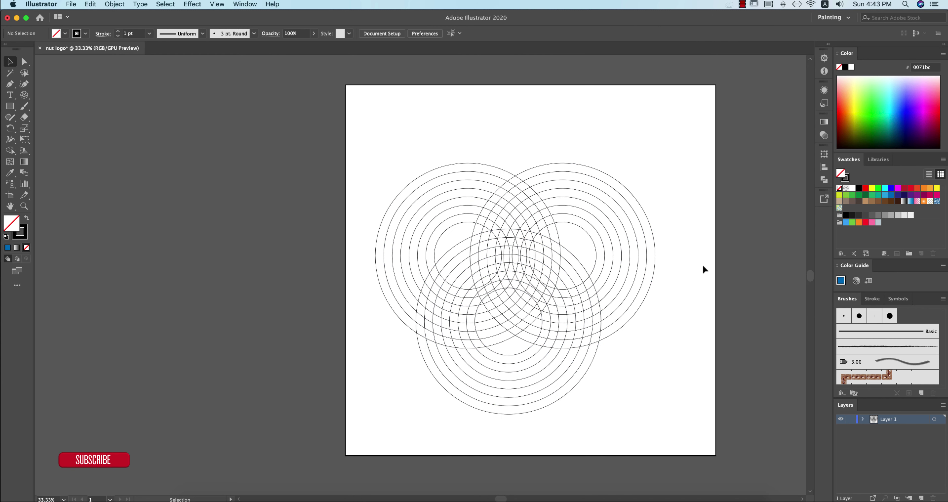
pyautogui.click(40, 48)
# Answer the save prompt and open the recent file nut.ai with the red-gradient logo.
pyautogui.click(493, 281)
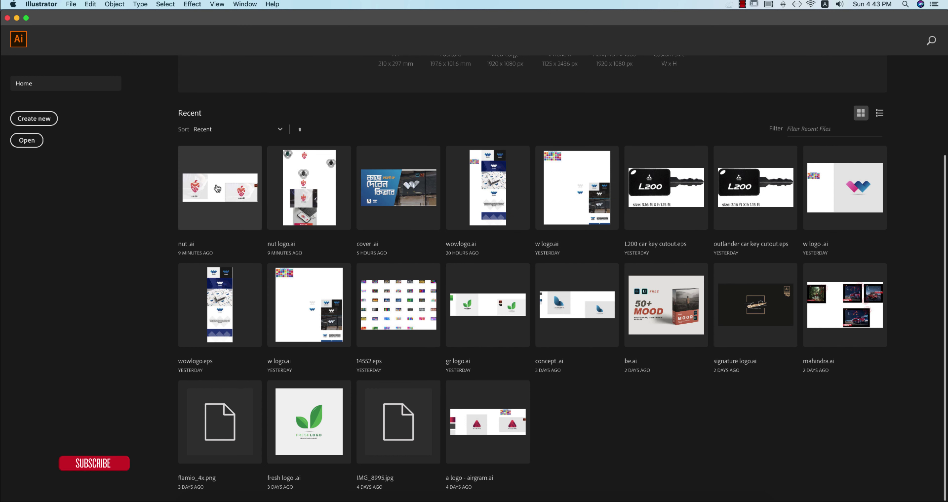
pyautogui.click(217, 188)
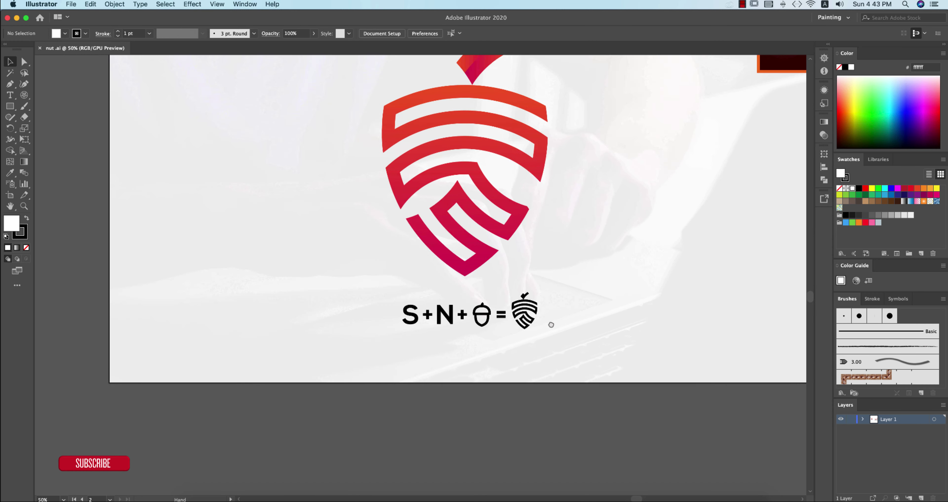
pyautogui.scroll(5, 551, 324)
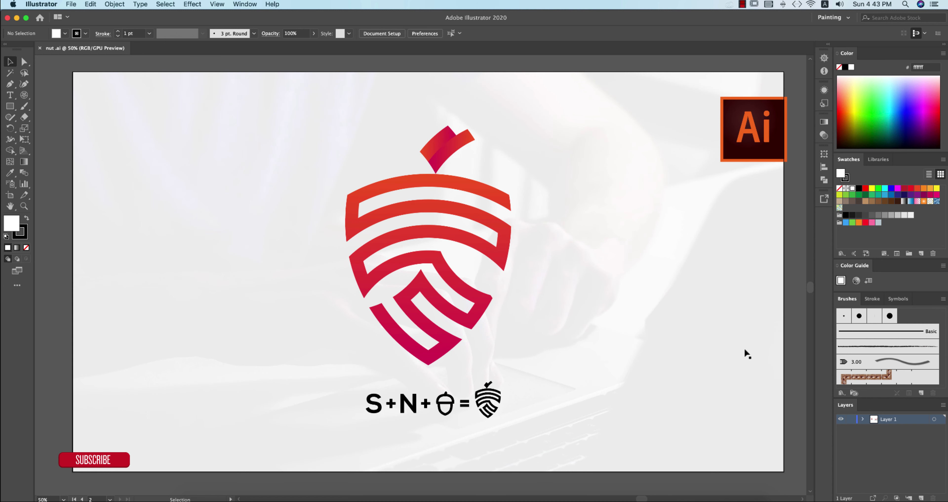